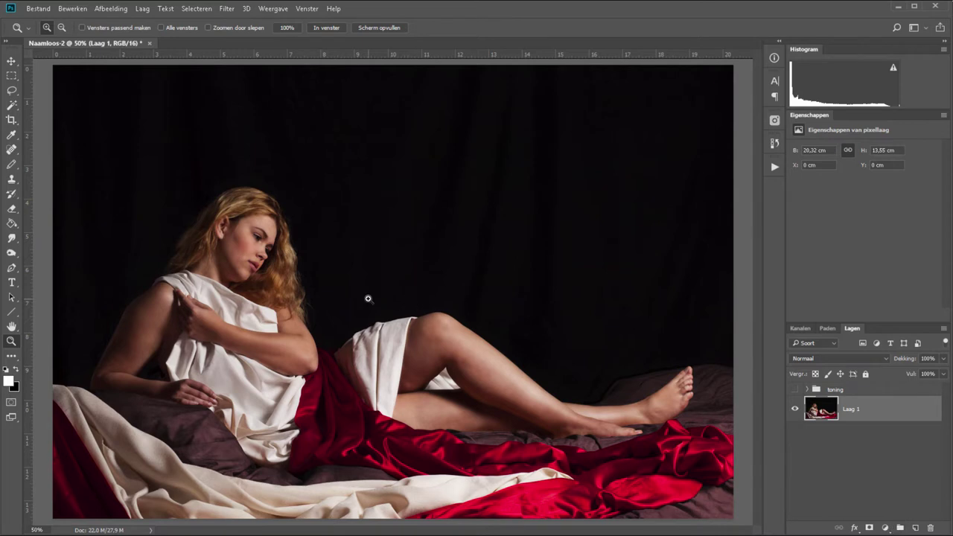
Duplicate Laag 1 and compare the Rood and Blauw channels, then return to RGB.
key("ctrl+j")
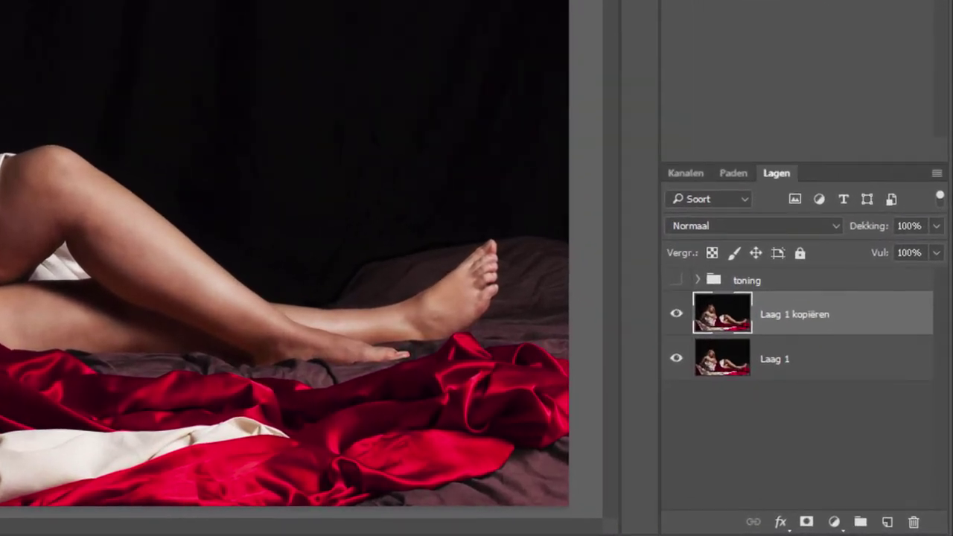
left_click(686, 172)
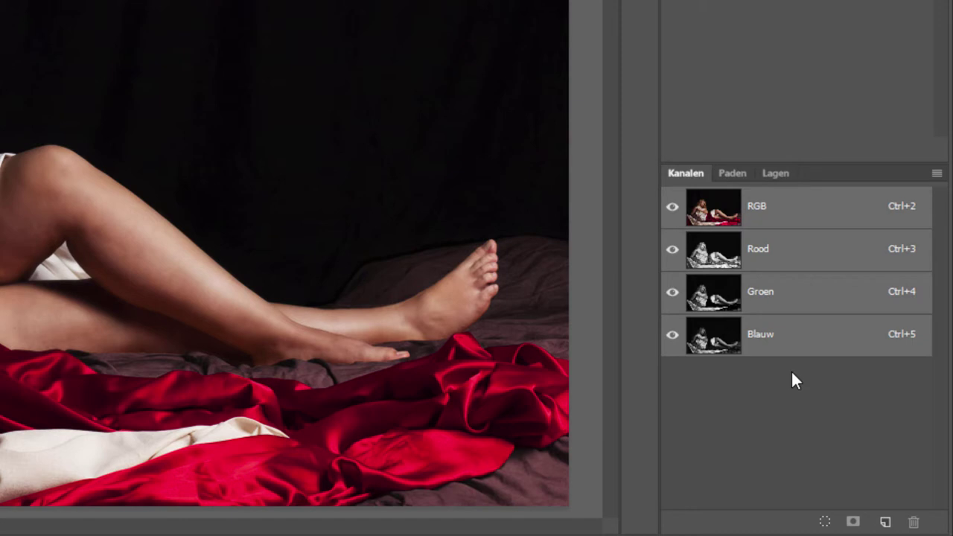
left_click(710, 250)
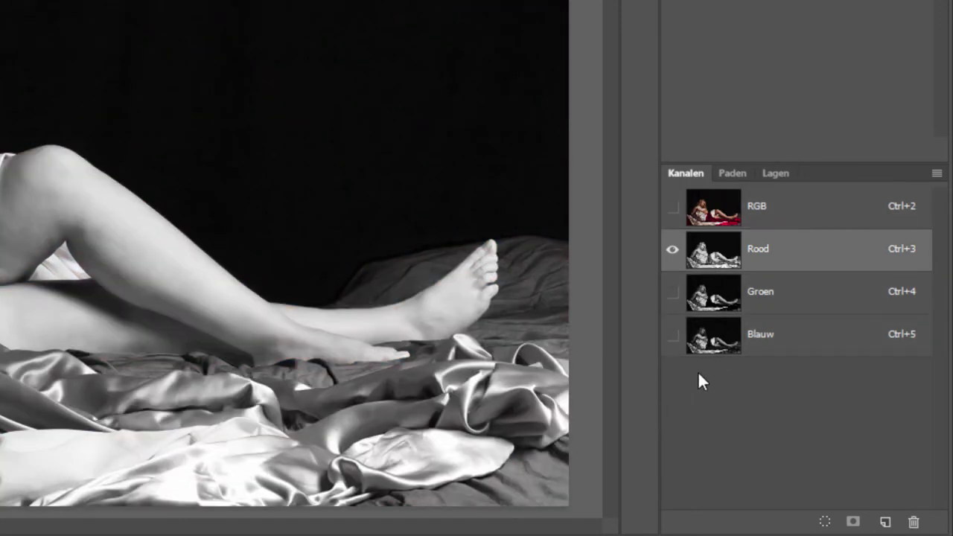
left_click(718, 343)
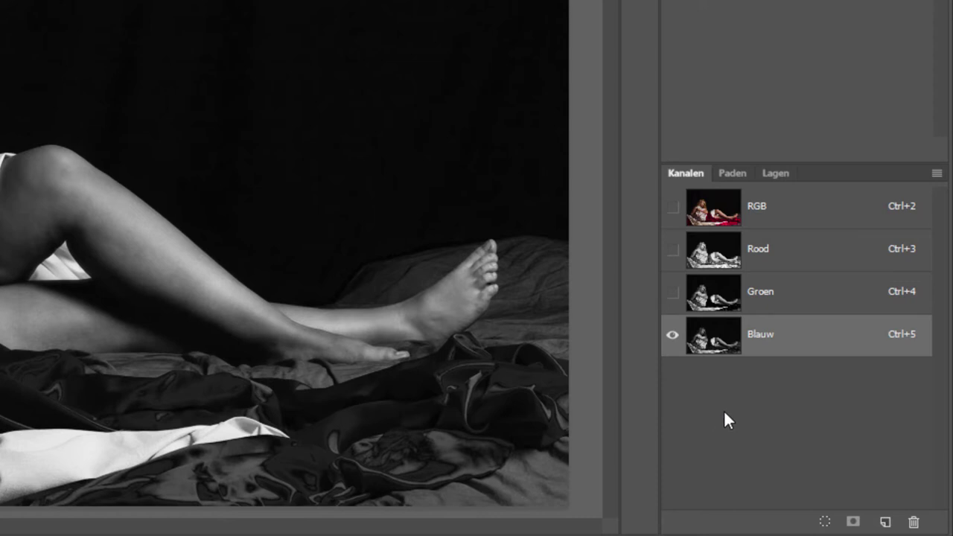
left_click(719, 258)
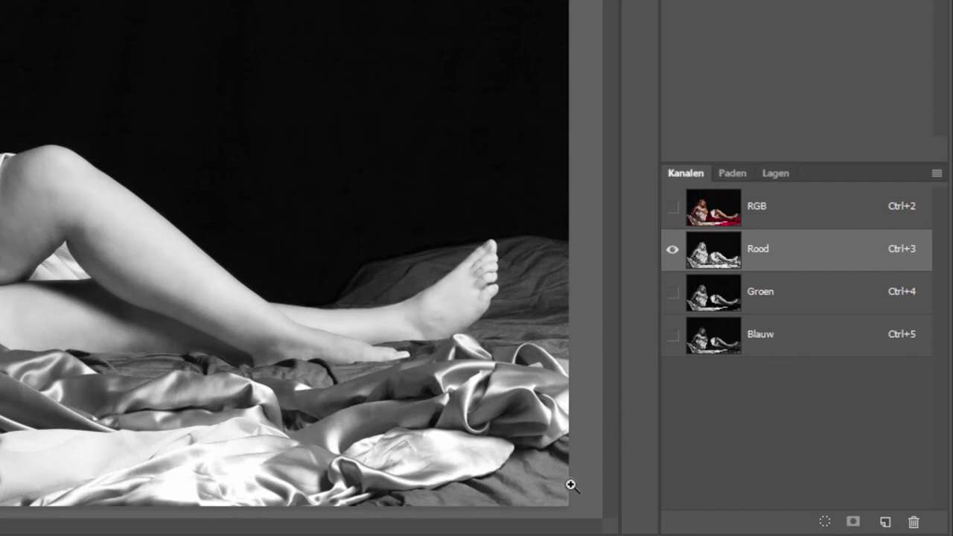
left_click(726, 210)
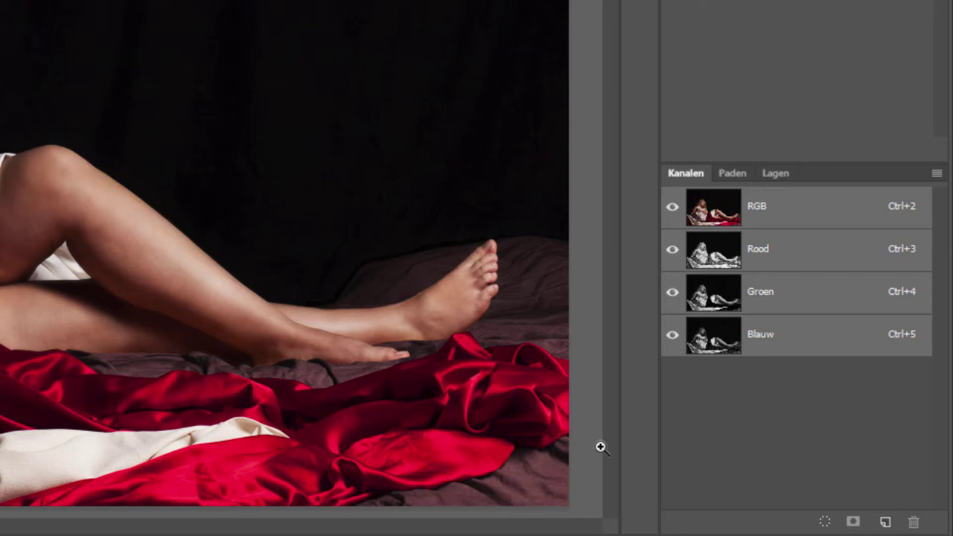
Load the Rood channel as a selection and add it as a mask on Laag 1 kopiëren.
left_click(717, 261, "ctrl")
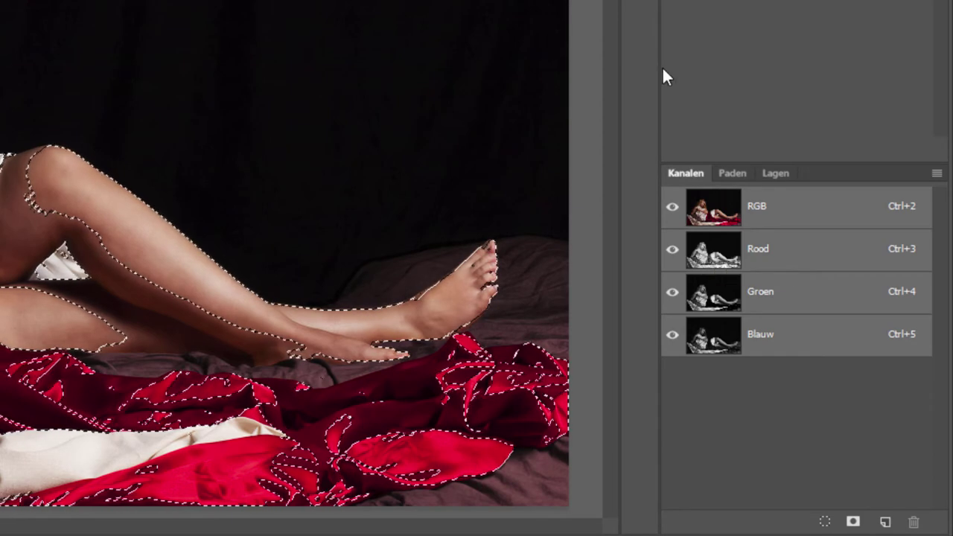
left_click(775, 173)
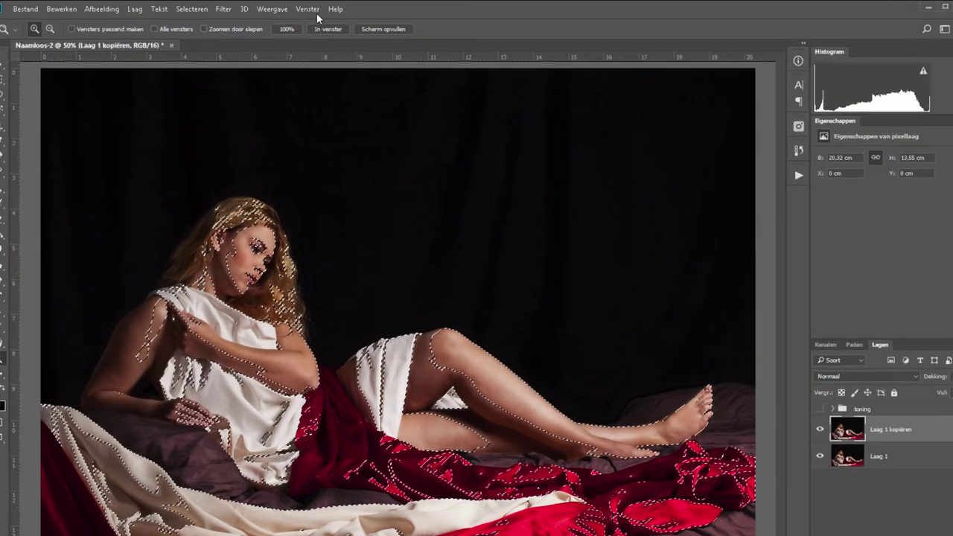
left_click(309, 11)
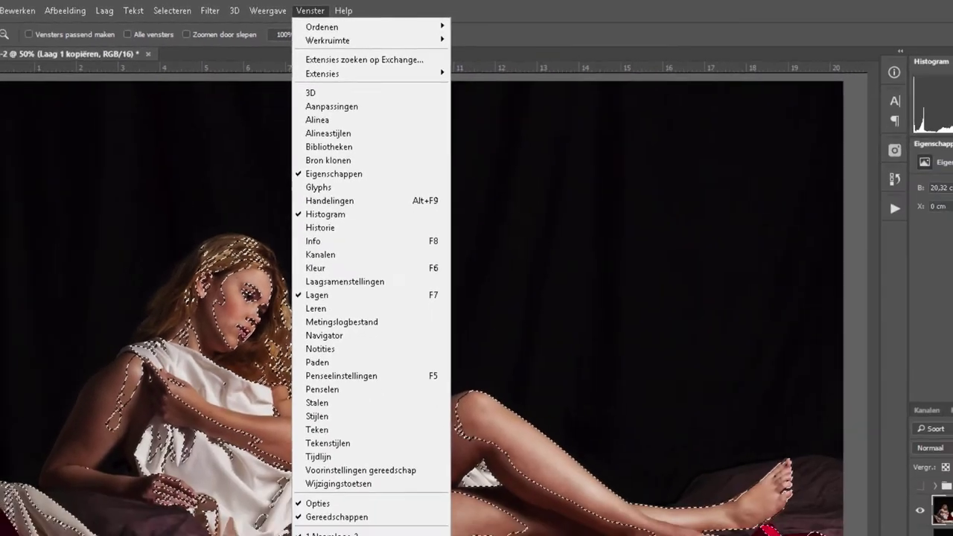
left_click(870, 411)
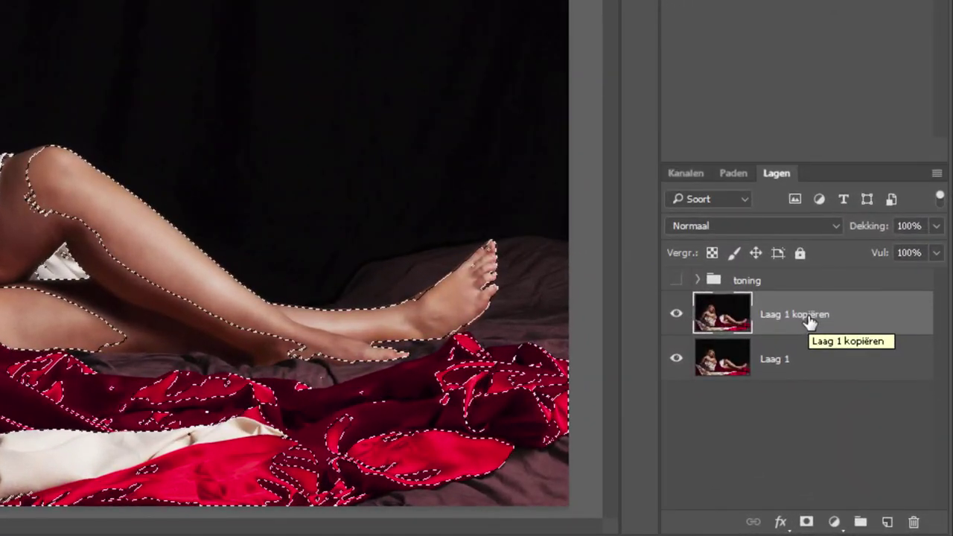
left_click(806, 521)
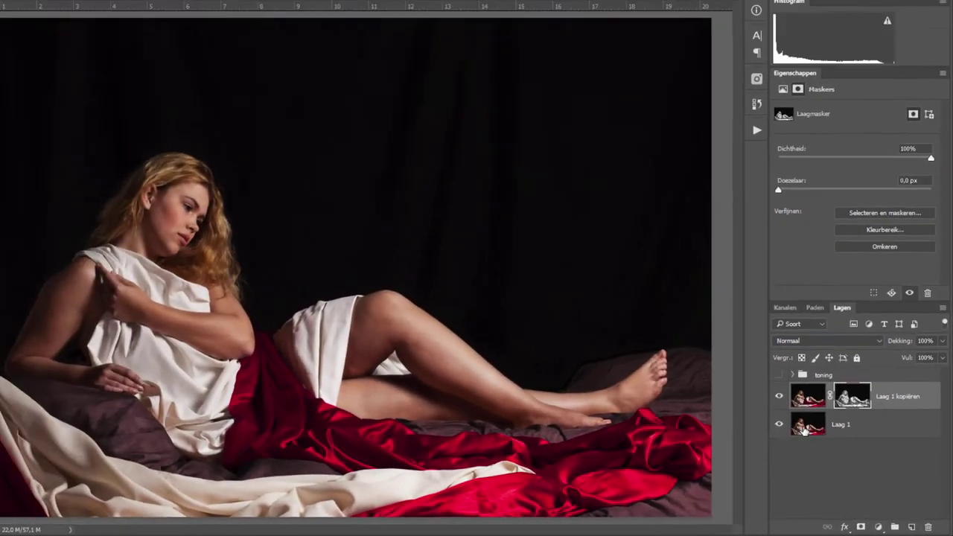
Show the Laag 1 kopiëren mask alone in grayscale and bring up Filter > Vervagen.
left_click(861, 412, "alt")
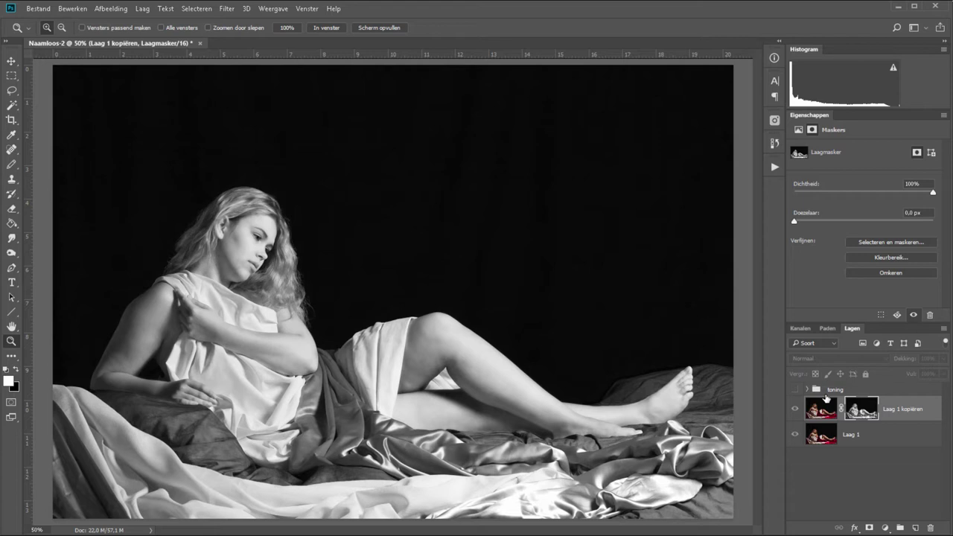
left_click(226, 9)
mouse_move(246, 198)
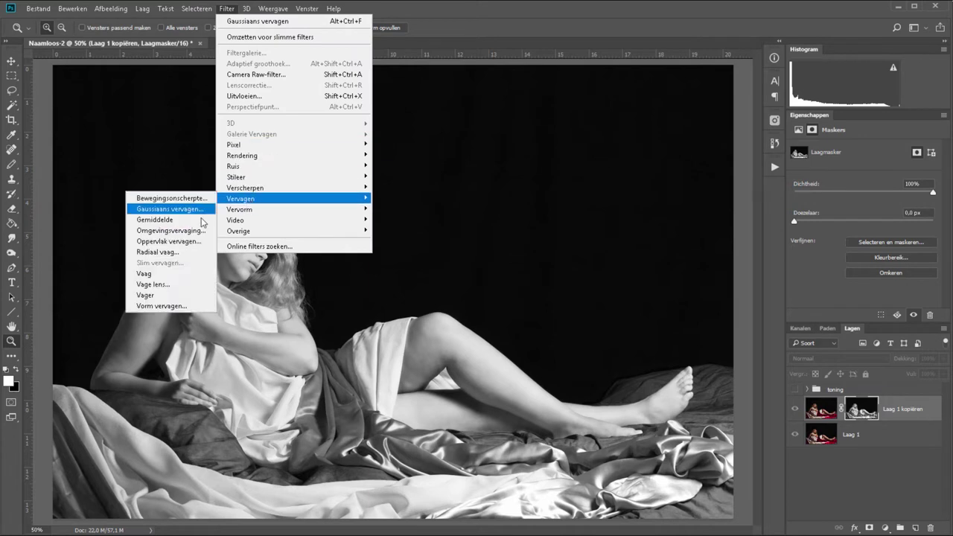
Apply Gaussiaans vervagen to the mask with a 5,0 pixel radius.
left_click(186, 209)
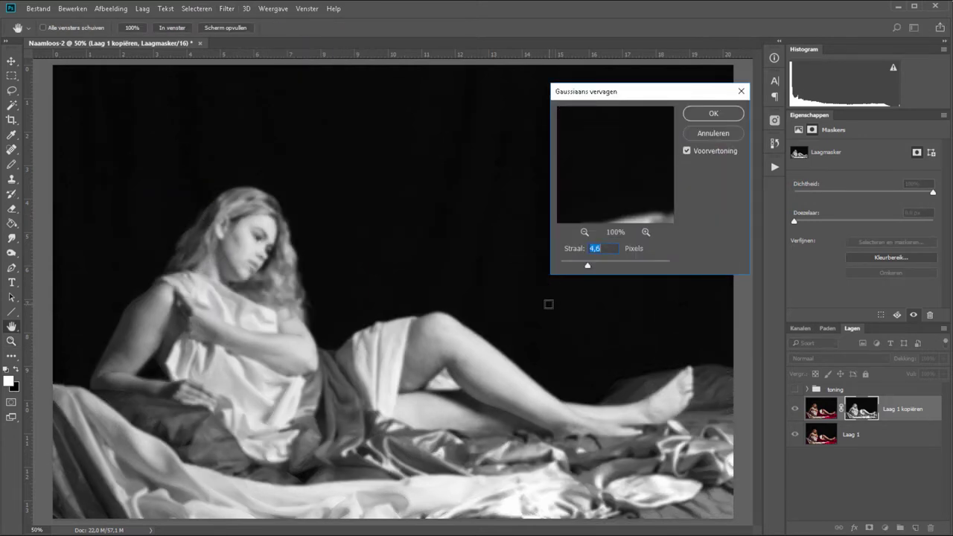
left_click(637, 264)
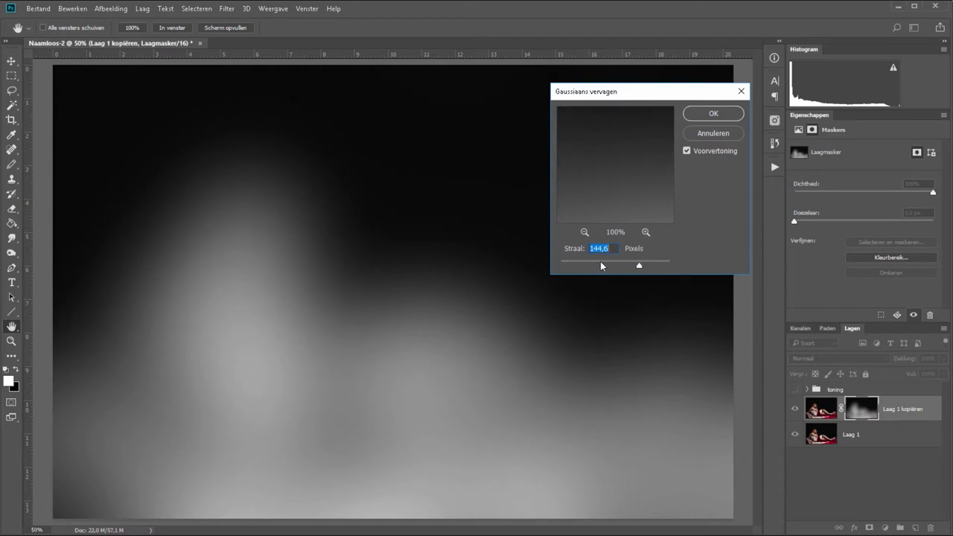
left_click(565, 264)
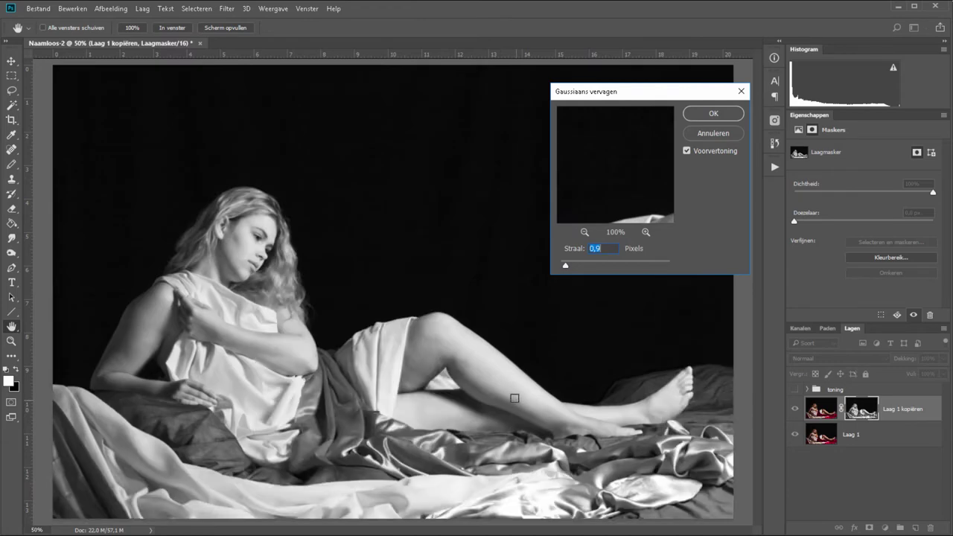
left_click(590, 265)
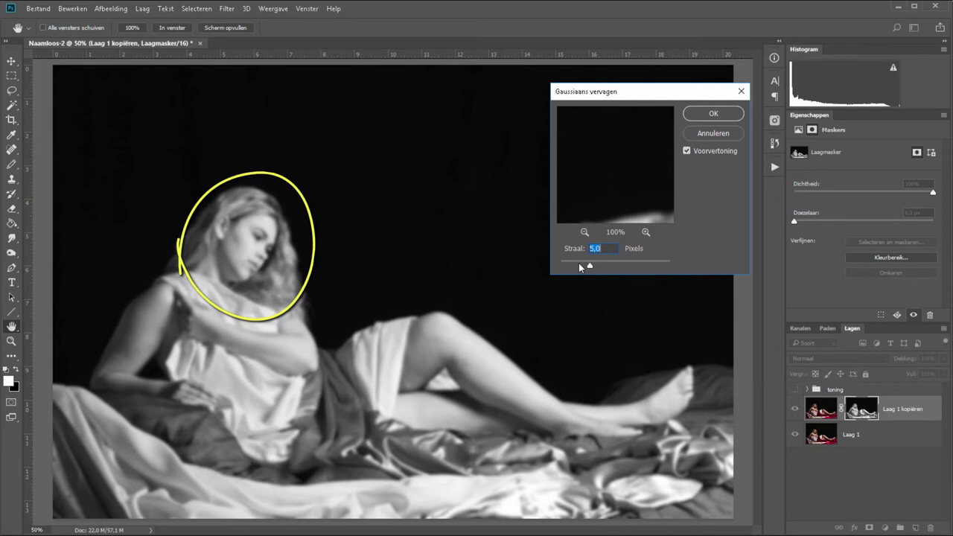
left_click(704, 114)
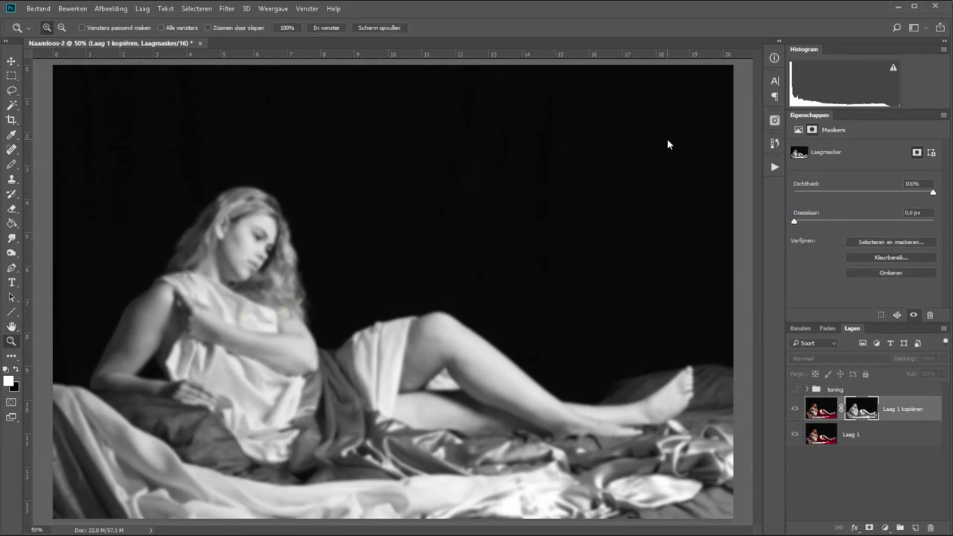
Set Laag 1 kopiëren to Vermenigvuldigen, compare it on and off, and review the blurred mask.
left_click(819, 409)
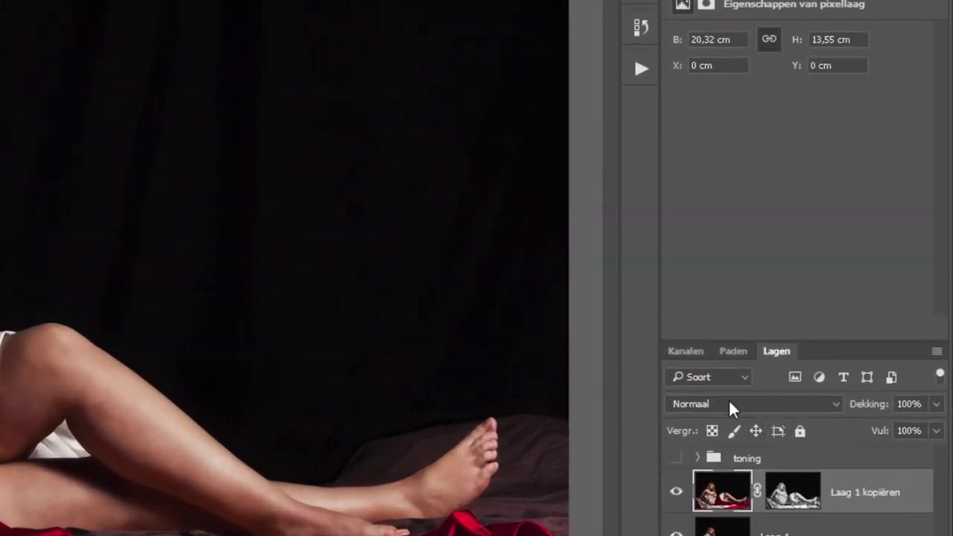
left_click(729, 403)
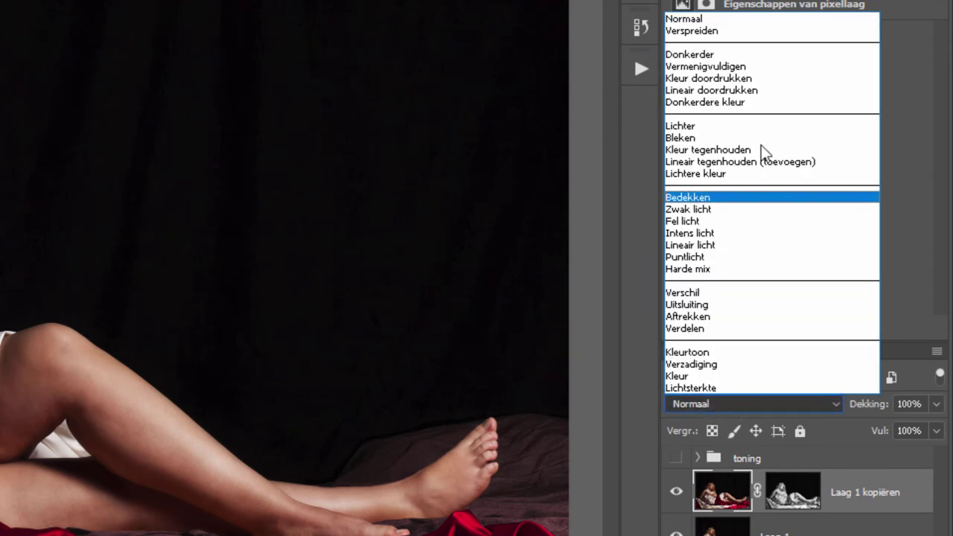
left_click(713, 67)
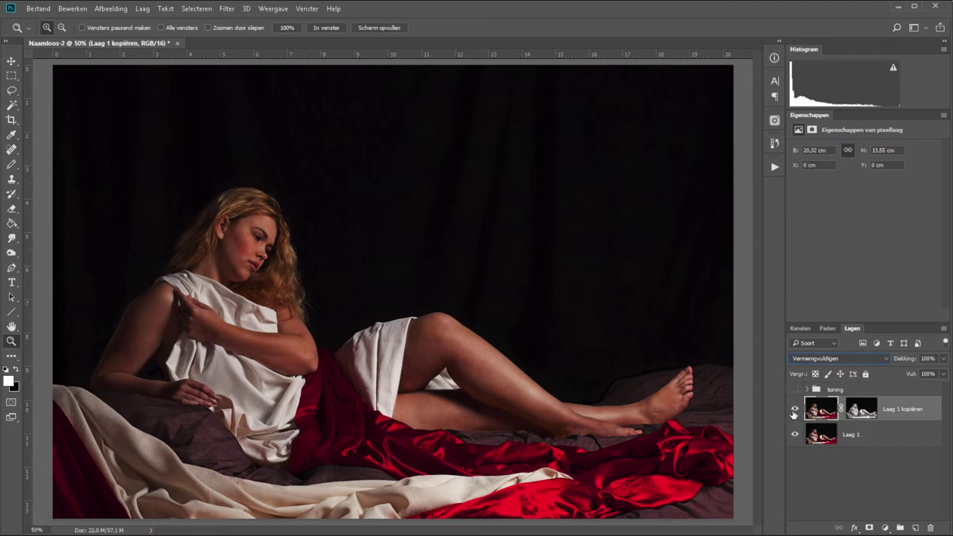
left_click(795, 409)
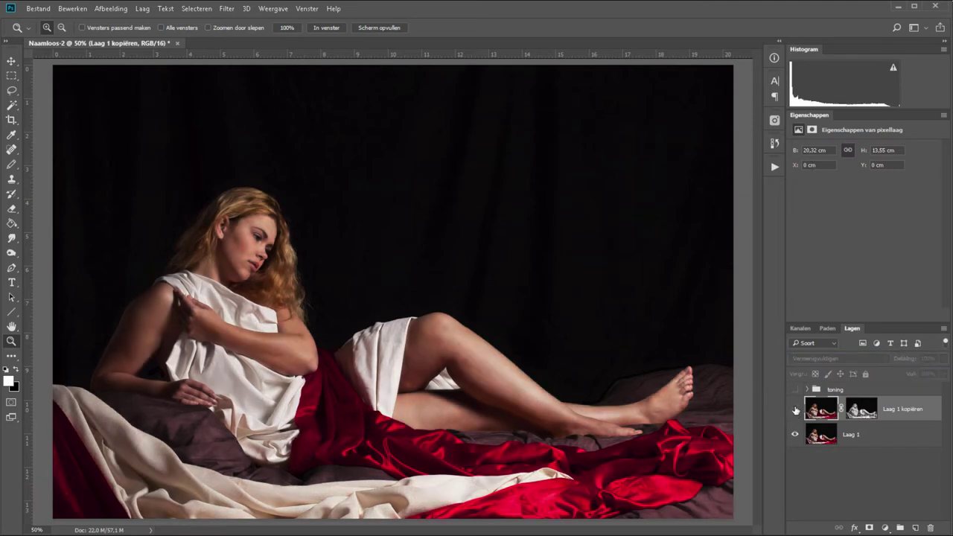
left_click(795, 409)
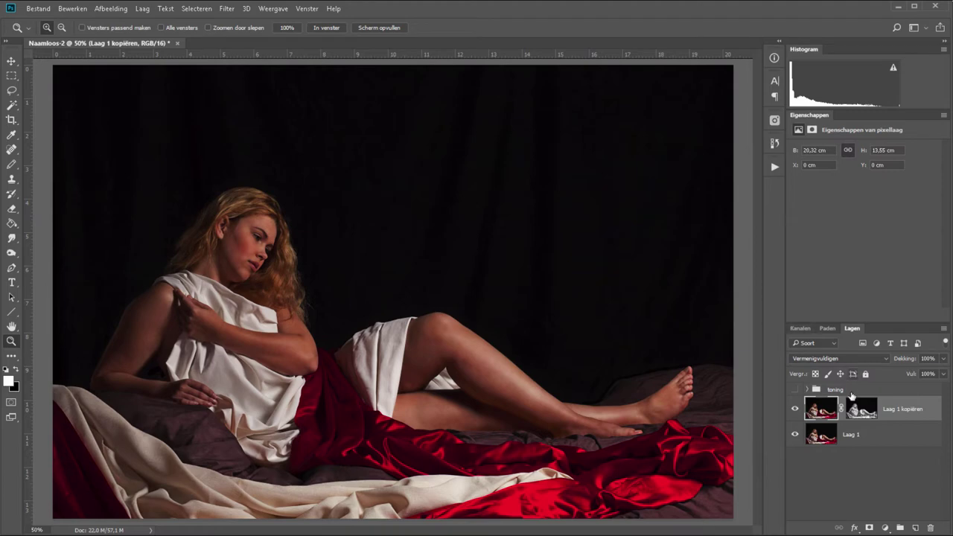
left_click(858, 414)
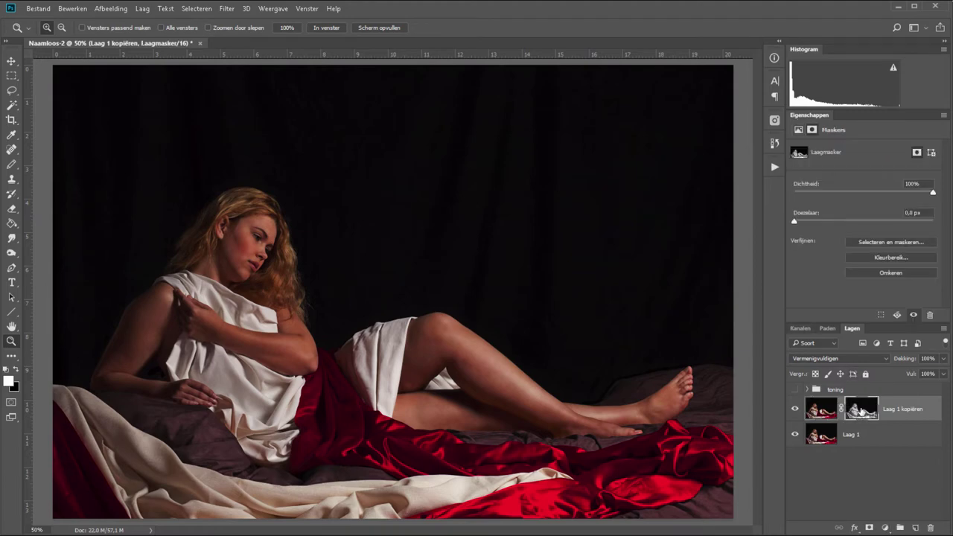
left_click(861, 410, "alt")
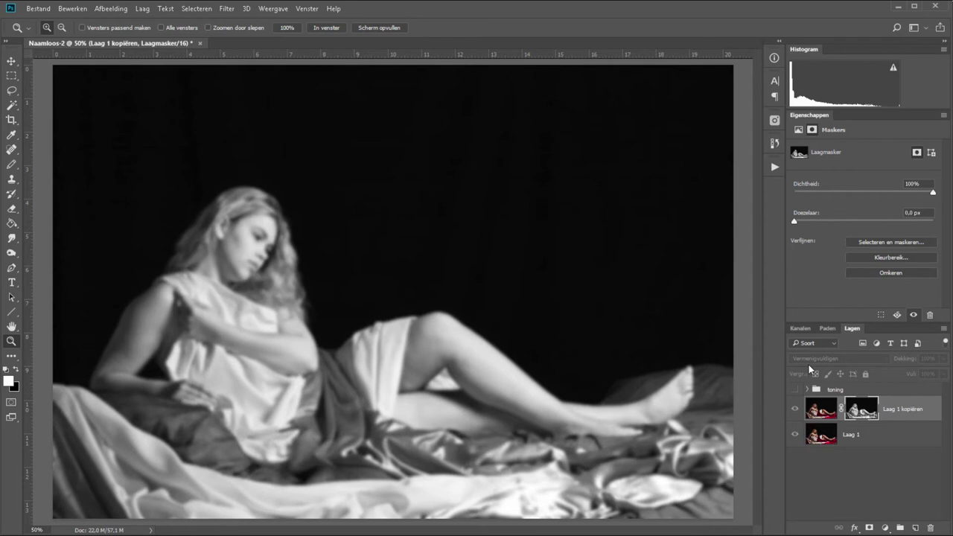
left_click(794, 409)
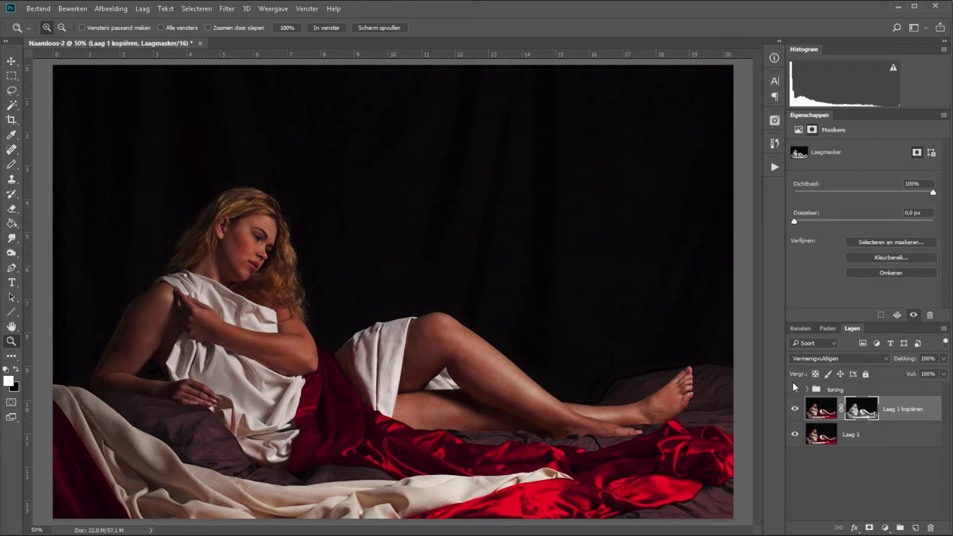
Put Laag 1 kopiëren into Groep 1, add a group mask, and invert it to black.
left_click(822, 415)
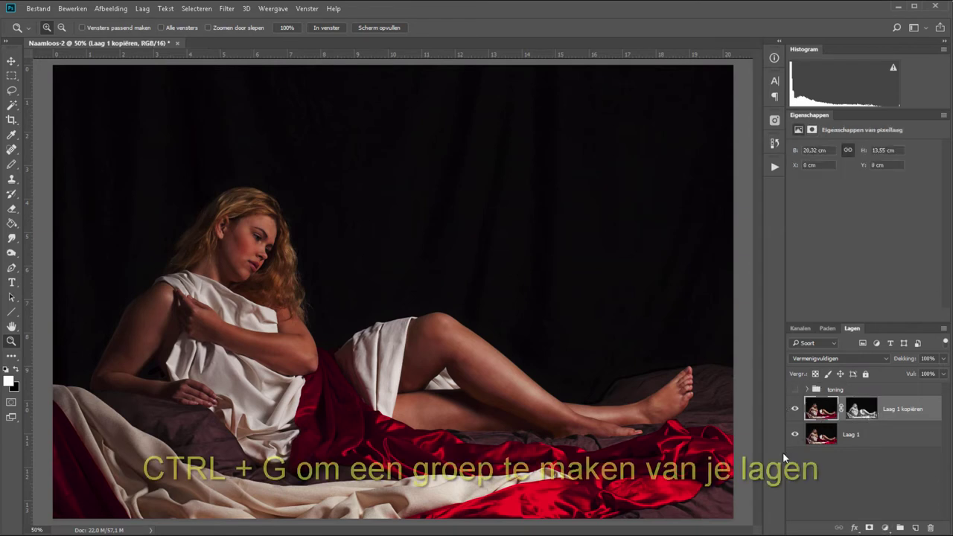
key("ctrl+g")
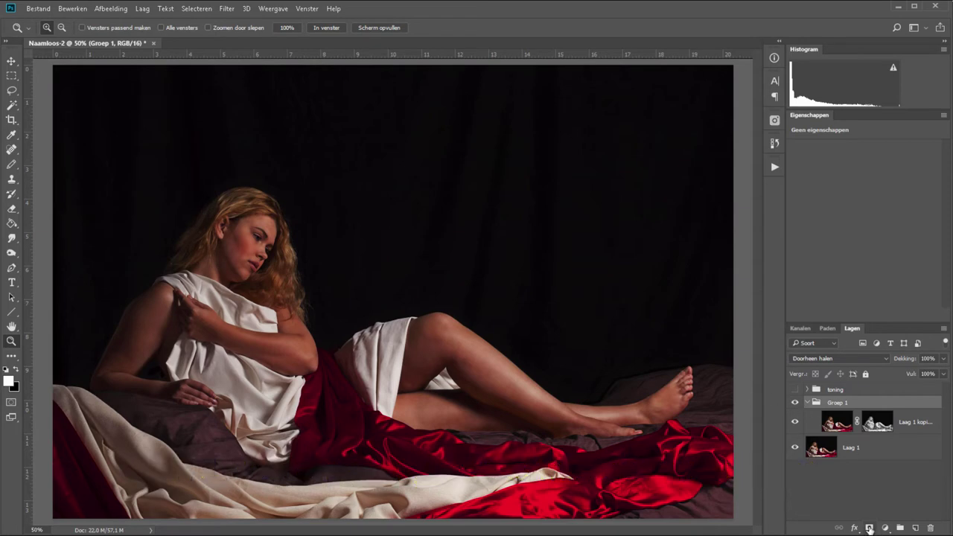
left_click(868, 527)
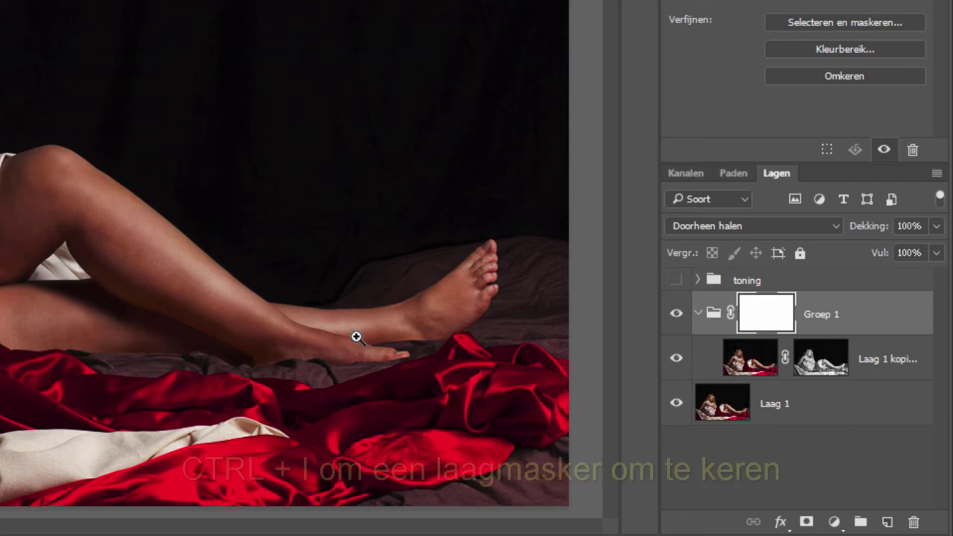
key("ctrl+i")
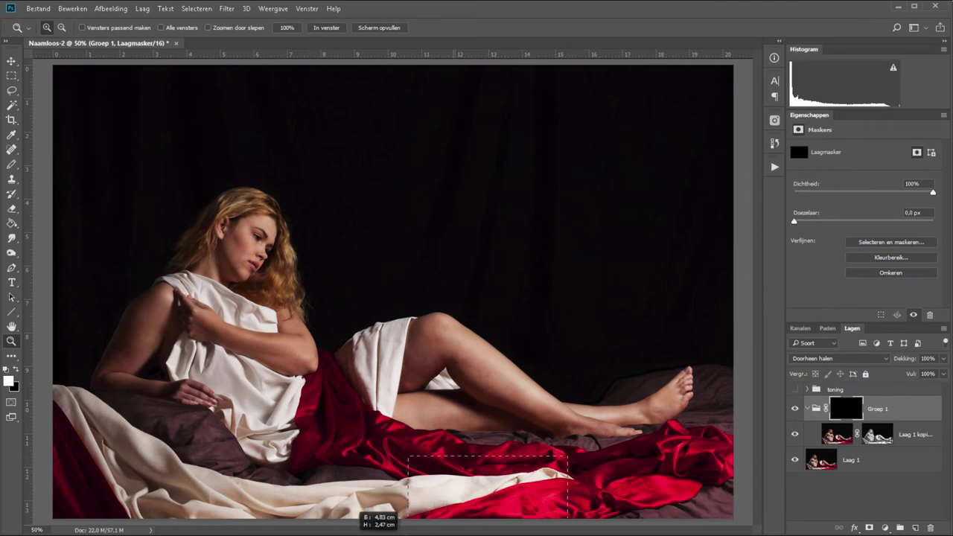
Zoom in on the red and cream fabric and set a 23 px brush.
left_click_drag(536, 483, 401, 521)
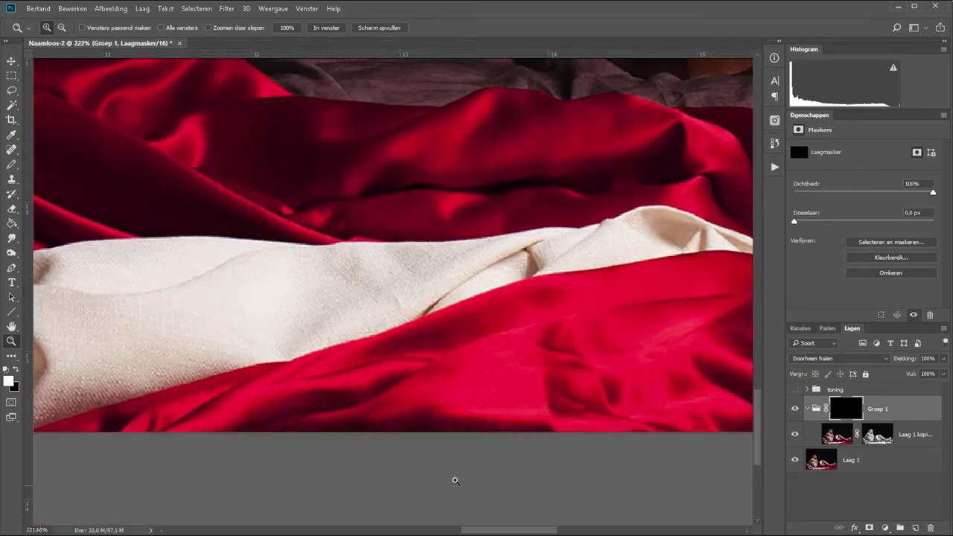
left_click(11, 164)
right_click(510, 330)
type("23")
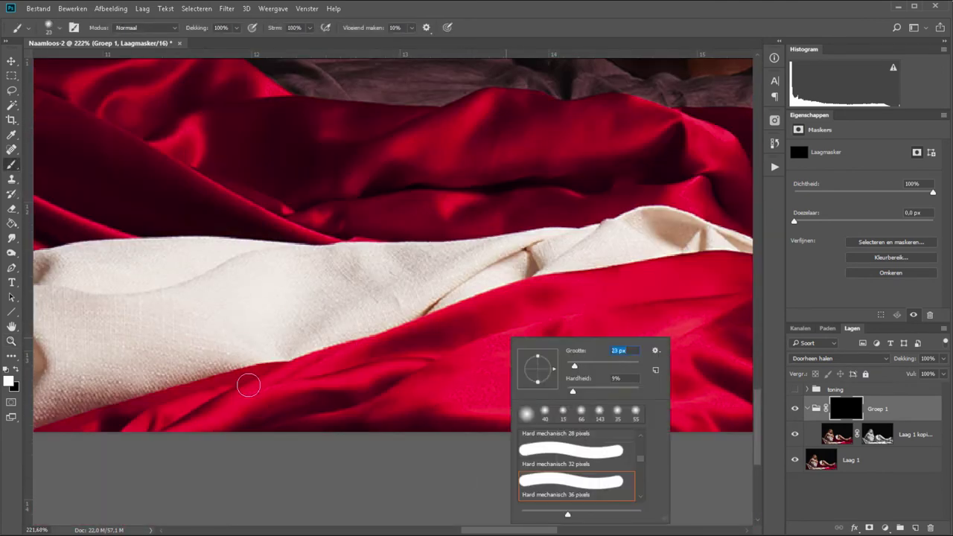
key("Return")
Paint along the red fabric edges and add a Kleurtoon/verzadiging adjustment layer.
left_click_drag(271, 388, 192, 401)
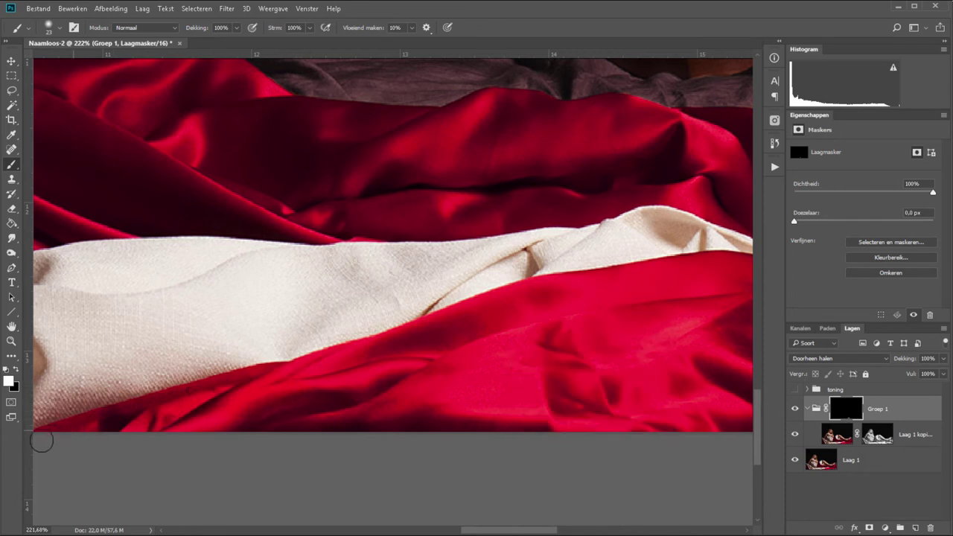
left_click_drag(169, 409, 621, 280)
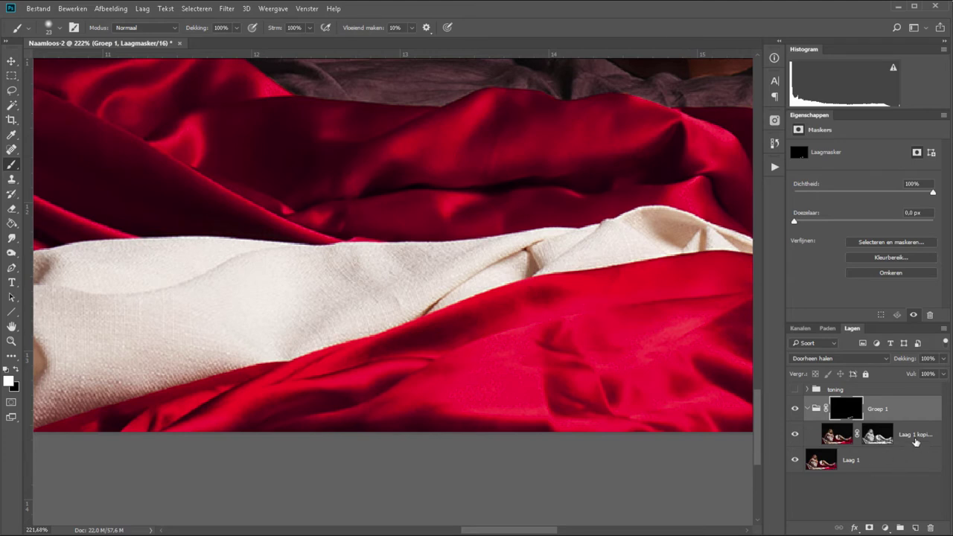
left_click(885, 528)
left_click(885, 387)
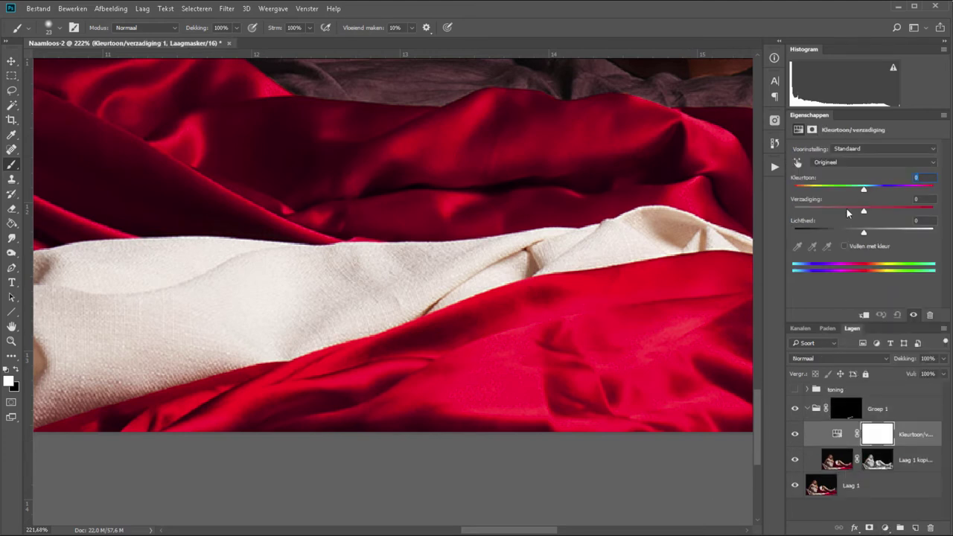
Set Verzadiging to -100 and paint Groep 1's mask along the lower satin folds.
left_click_drag(864, 211, 793, 212)
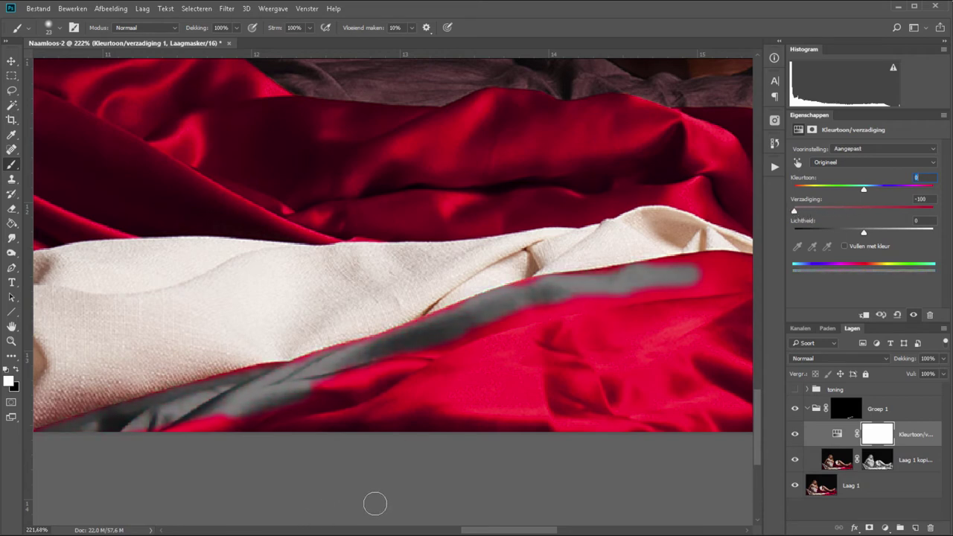
left_click(846, 409)
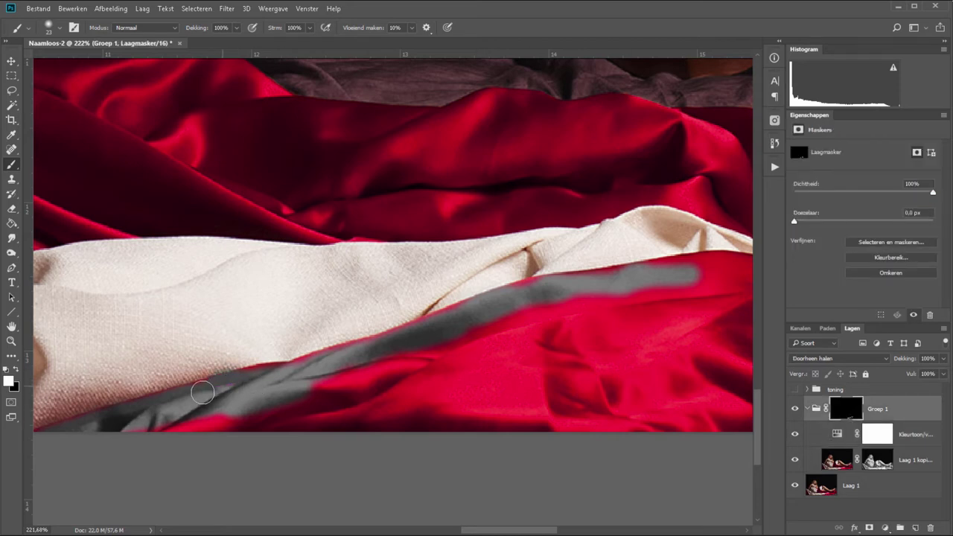
mouse_move(107, 421)
left_mouse_down()
mouse_move(425, 329)
mouse_move(722, 259)
mouse_move(469, 319)
mouse_move(460, 264)
mouse_move(319, 262)
left_mouse_up()
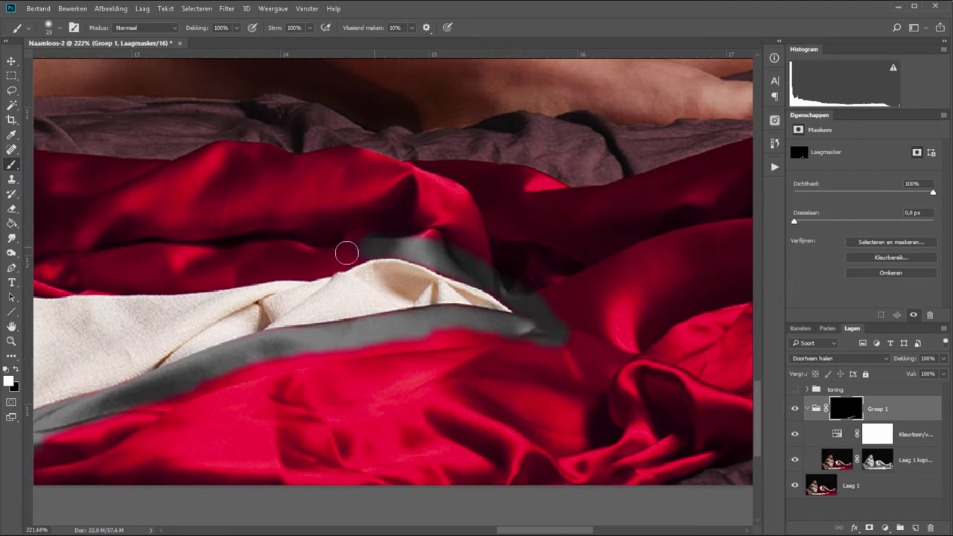
left_click_drag(119, 275, 270, 270)
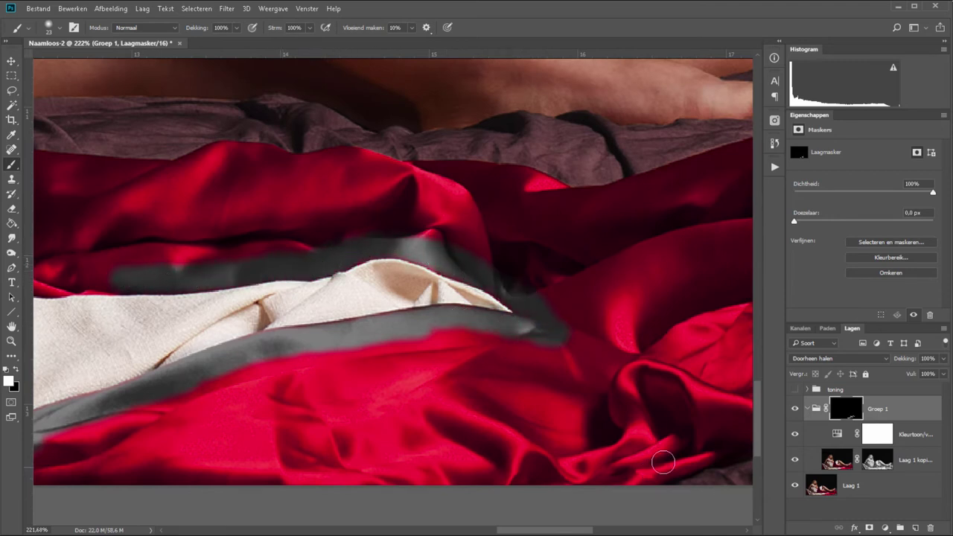
left_click_drag(663, 457, 330, 457)
mouse_move(406, 438)
left_mouse_down()
mouse_move(478, 442)
mouse_move(599, 424)
mouse_move(590, 385)
mouse_move(672, 379)
mouse_move(464, 326)
mouse_move(558, 294)
left_mouse_up()
Paint the top of the satin fold and the red fold's top edge, using a 25 px brush.
left_click_drag(445, 109, 518, 123)
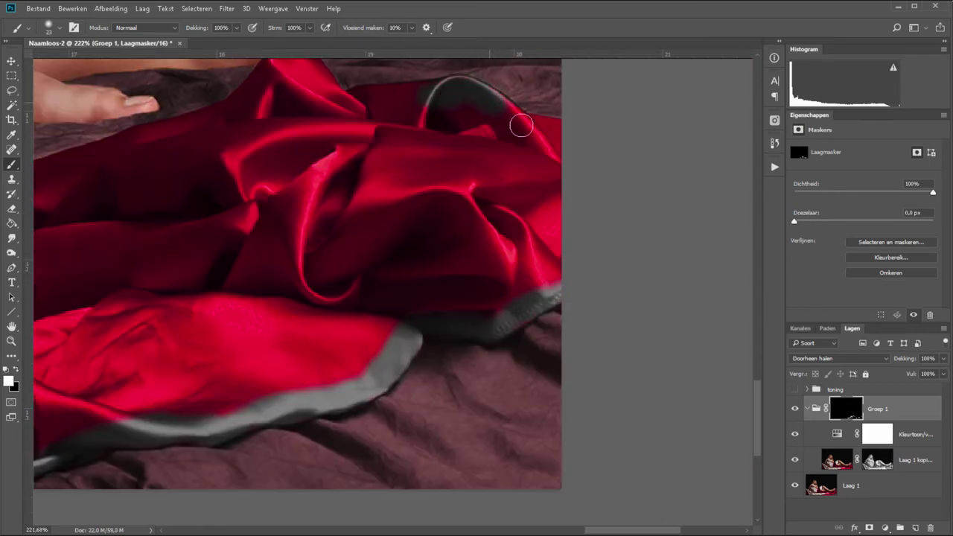
mouse_move(264, 107)
left_mouse_down()
mouse_move(502, 245)
mouse_move(545, 205)
left_mouse_up()
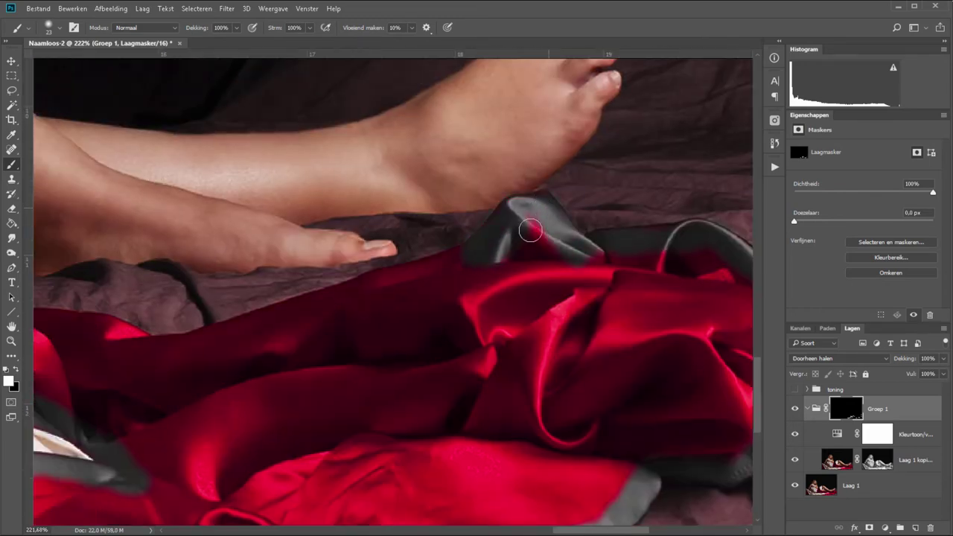
left_click_drag(177, 344, 414, 270)
mouse_move(41, 320)
left_mouse_down()
mouse_move(398, 309)
mouse_move(532, 325)
mouse_move(223, 287)
mouse_move(565, 307)
left_mouse_up()
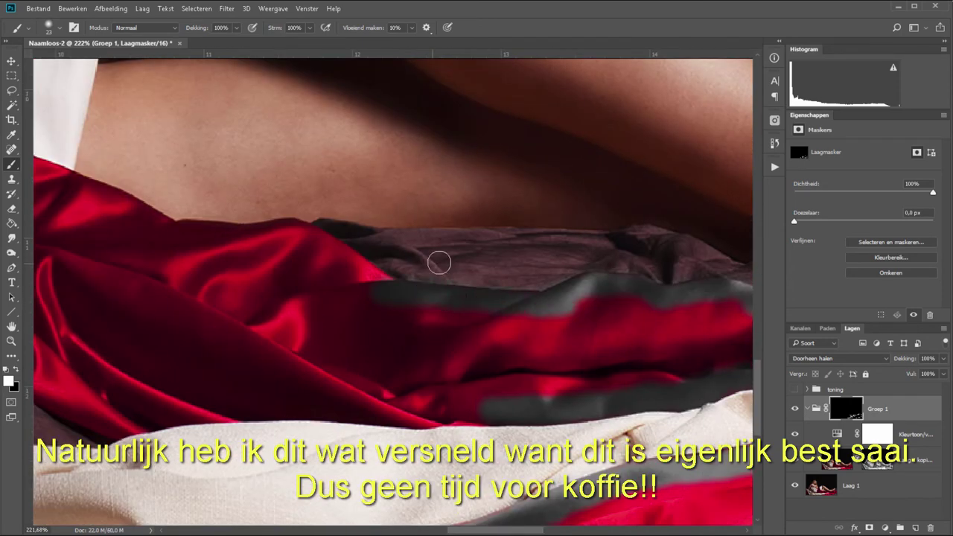
mouse_move(308, 240)
left_mouse_down()
mouse_move(372, 281)
mouse_move(270, 230)
mouse_move(190, 232)
left_mouse_up()
key("x")
right_click(410, 242)
left_click_drag(480, 265, 482, 267)
key("Return")
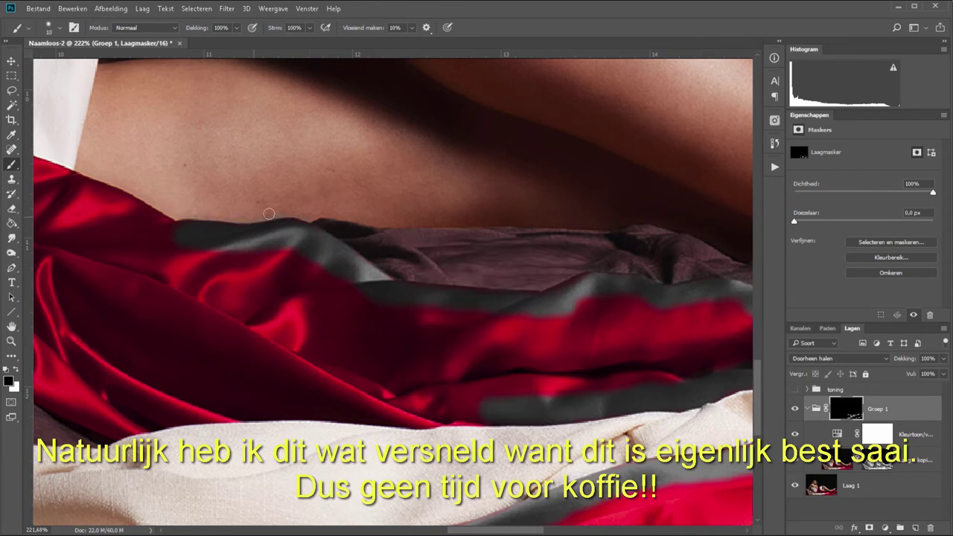
key("x")
Continue painting grey along the upper-left red fold edges.
left_click_drag(70, 191, 141, 218)
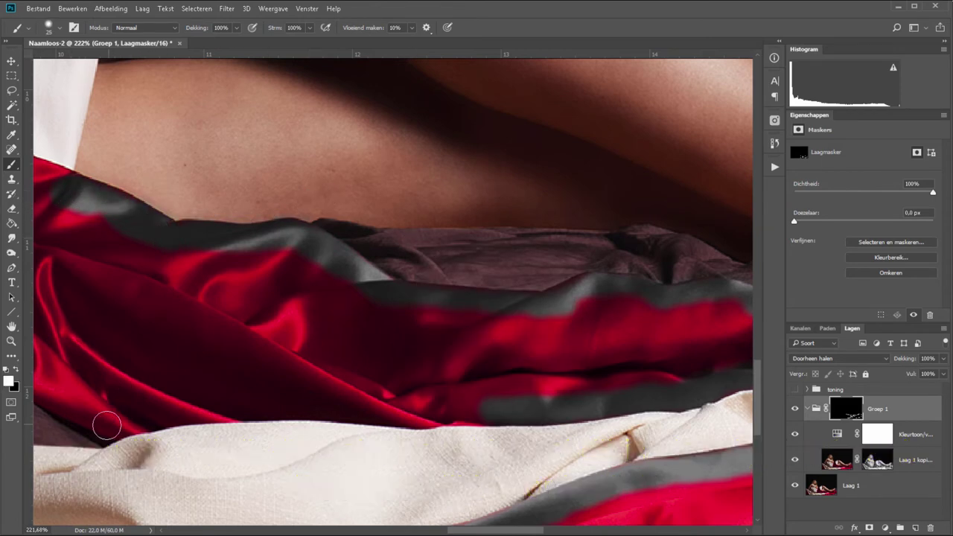
mouse_move(102, 425)
left_mouse_down()
mouse_move(303, 404)
mouse_move(461, 409)
mouse_move(187, 370)
mouse_move(119, 380)
left_mouse_up()
scroll(477, 413, "left", 5)
scroll(427, 300, "left", 4)
mouse_move(364, 369)
left_mouse_down()
mouse_move(347, 298)
mouse_move(354, 216)
left_mouse_up()
mouse_move(341, 298)
left_mouse_down()
mouse_move(387, 159)
mouse_move(381, 112)
left_mouse_up()
scroll(358, 223, "up", 5)
mouse_move(330, 336)
left_mouse_down()
mouse_move(362, 198)
mouse_move(378, 169)
left_mouse_up()
Shrink the brush to 20 px and paint the remaining satin edges.
key("bracketleft")
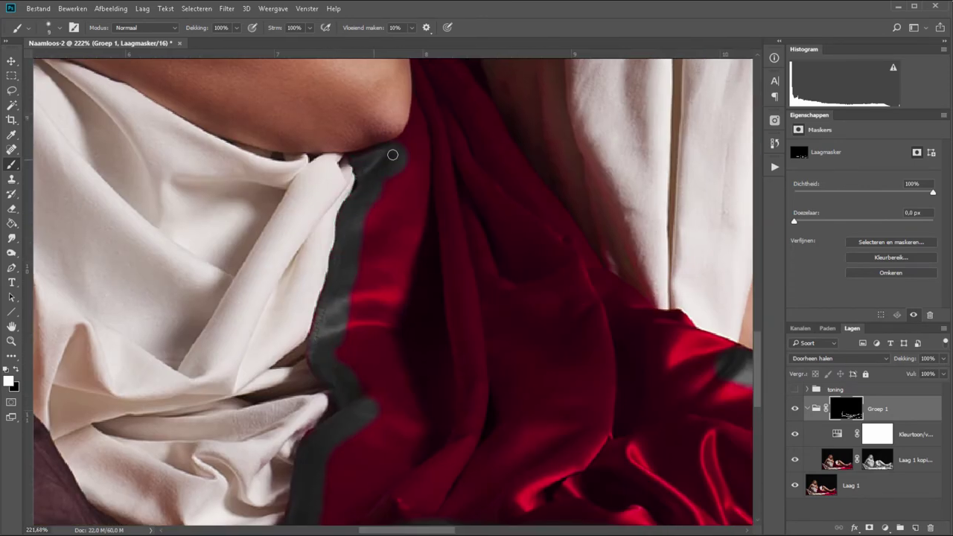
scroll(387, 223, "up", 5)
scroll(387, 224, "right", 2)
mouse_move(357, 315)
left_mouse_down()
mouse_move(344, 207)
mouse_move(396, 263)
mouse_move(459, 372)
mouse_move(513, 439)
left_mouse_up()
scroll(513, 439, "down", 5)
scroll(513, 439, "right", 2)
left_click_drag(391, 196, 551, 279)
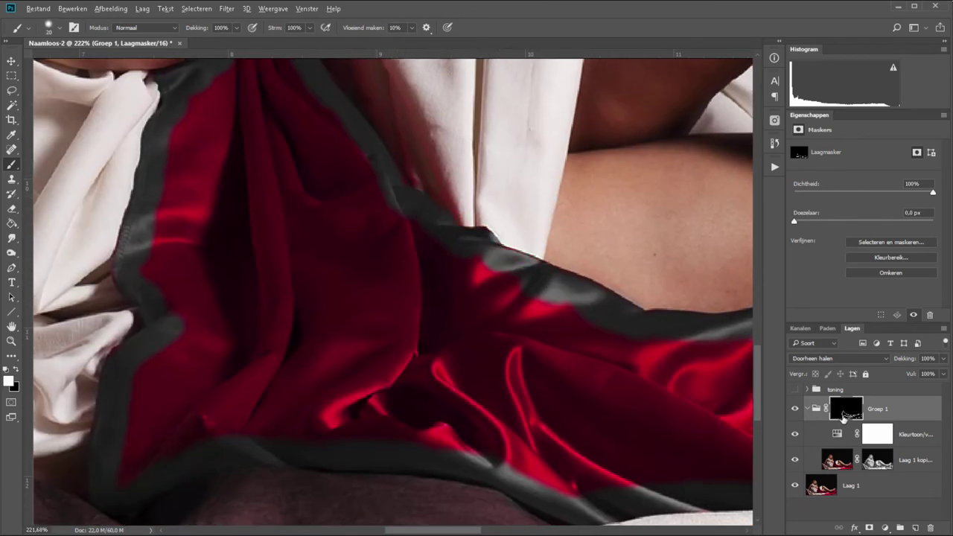
View Groep 1's mask alone and pencil white over the lower-left area and diagonal band.
left_click(847, 408, "alt")
key("shift+b")
mouse_move(365, 428)
left_mouse_down()
mouse_move(187, 442)
mouse_move(188, 301)
left_mouse_up()
scroll(188, 301, "up", 3)
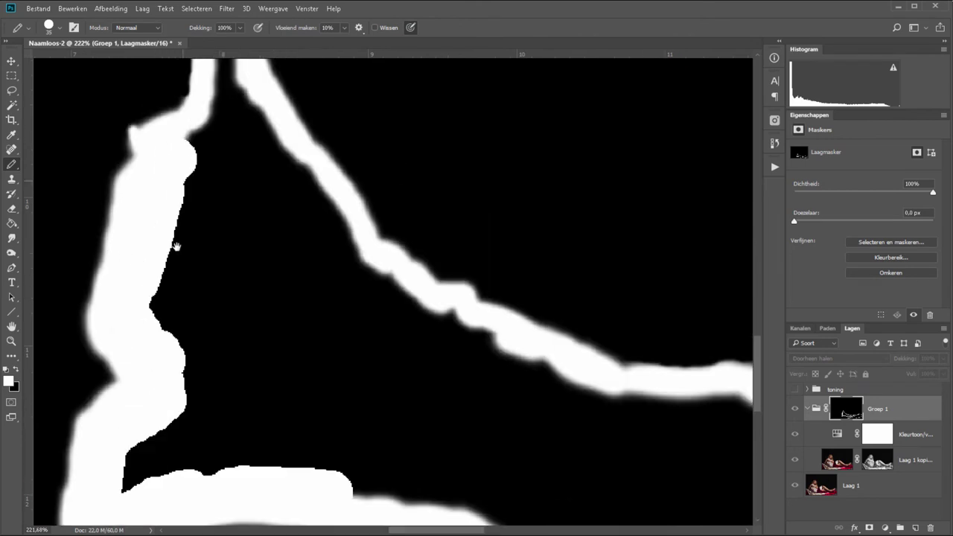
scroll(188, 302, "right", 1)
mouse_move(207, 98)
left_mouse_down()
mouse_move(234, 170)
mouse_move(347, 315)
mouse_move(558, 438)
mouse_move(595, 440)
left_mouse_up()
scroll(595, 440, "down", 3)
scroll(595, 441, "right", 3)
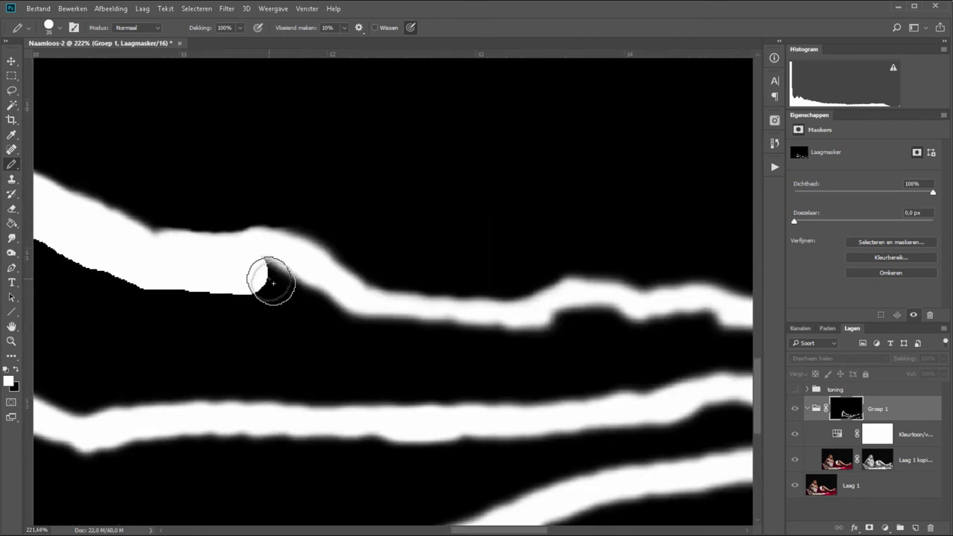
mouse_move(271, 278)
left_mouse_down()
mouse_move(570, 336)
mouse_move(655, 372)
mouse_move(179, 393)
mouse_move(468, 323)
left_mouse_up()
Fill the gaps and extend the upper and lower white bands on the mask.
scroll(179, 393, "right", 5)
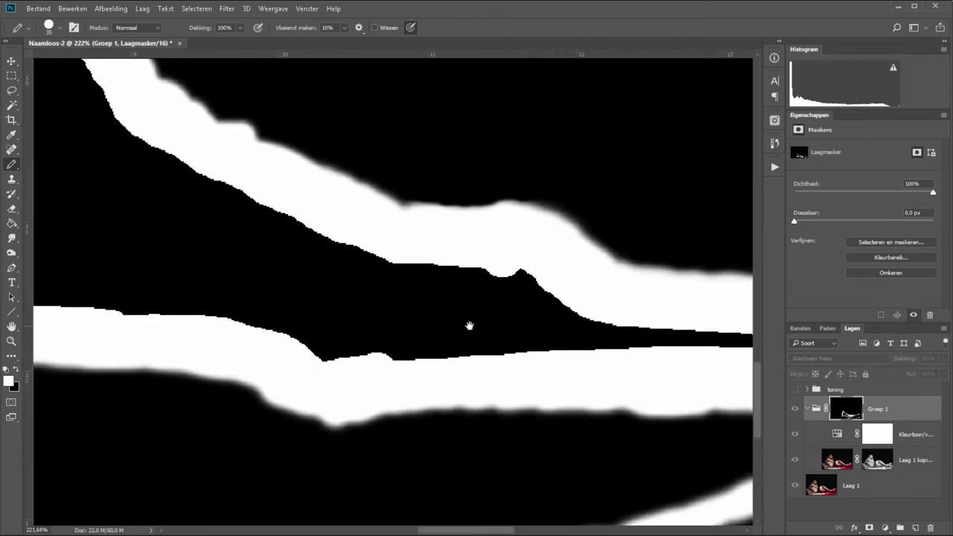
scroll(468, 323, "right", 3)
mouse_move(617, 417)
left_mouse_down()
mouse_move(516, 329)
mouse_move(340, 449)
mouse_move(530, 292)
mouse_move(563, 315)
left_mouse_up()
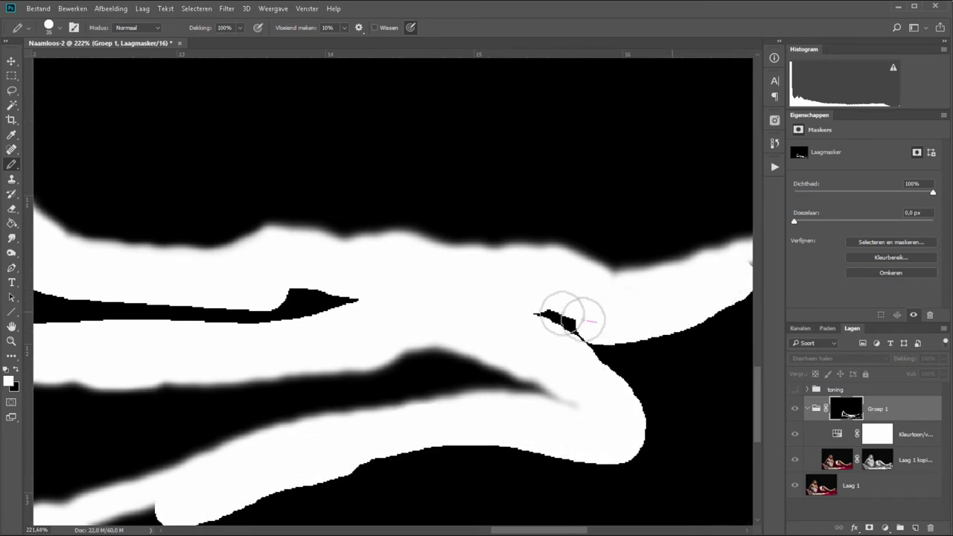
scroll(563, 315, "down", 3)
scroll(219, 379, "right", 5)
mouse_move(346, 356)
left_mouse_down()
mouse_move(329, 404)
mouse_move(677, 288)
left_mouse_up()
scroll(677, 288, "right", 5)
mouse_move(112, 417)
left_mouse_down()
mouse_move(386, 336)
mouse_move(506, 234)
mouse_move(216, 149)
left_mouse_up()
mouse_move(566, 142)
left_mouse_down()
mouse_move(419, 143)
mouse_move(221, 323)
mouse_move(123, 385)
mouse_move(496, 270)
left_mouse_up()
Back on the photo, brush white along the satin edge beside the cream fabric.
key("g")
left_click(794, 409)
key("b")
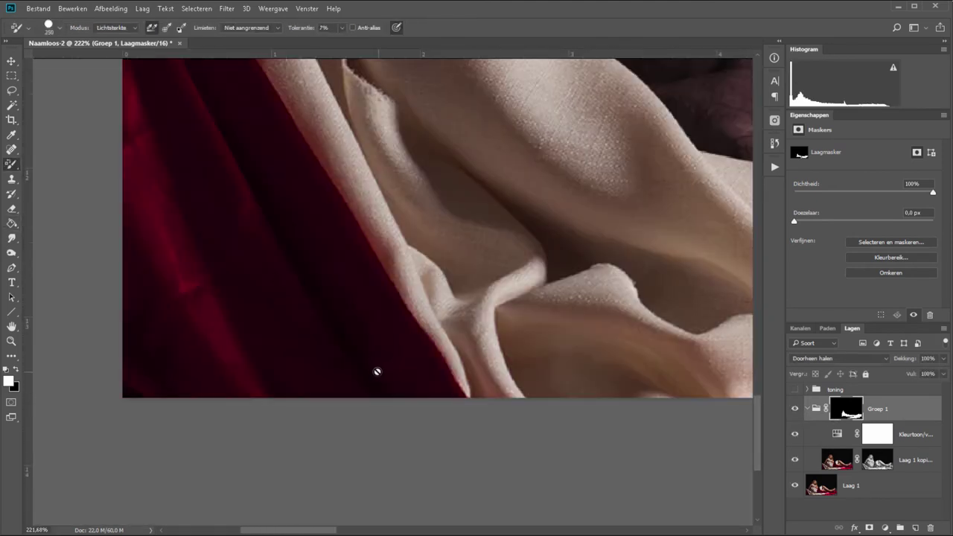
mouse_move(423, 398)
left_mouse_down()
mouse_move(366, 266)
mouse_move(388, 236)
mouse_move(323, 117)
left_mouse_up()
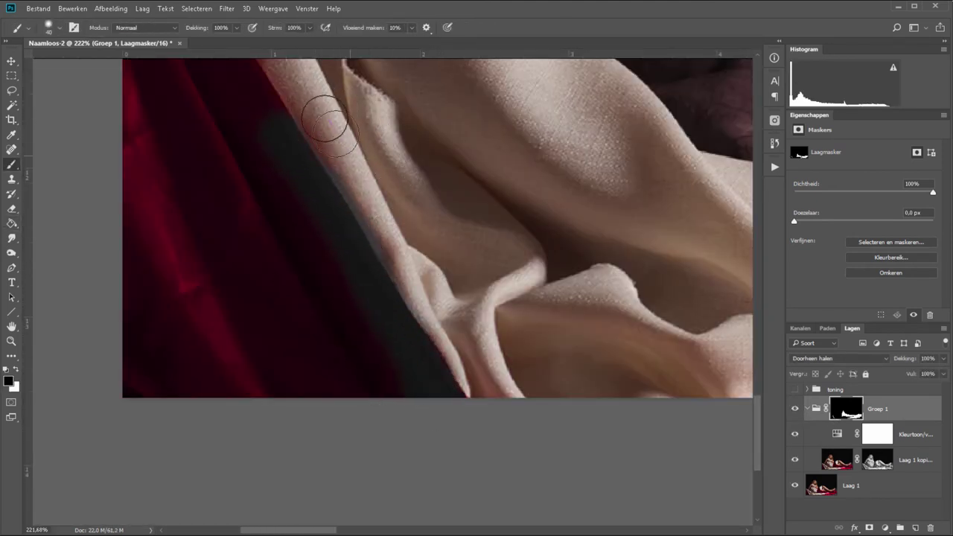
left_click_drag(250, 159, 323, 323)
mouse_move(185, 106)
left_mouse_down()
mouse_move(240, 260)
mouse_move(417, 517)
left_mouse_up()
Recheck the mask alone, fit the image on screen, and return to the photo.
key("shift+b")
left_click(846, 409, "alt")
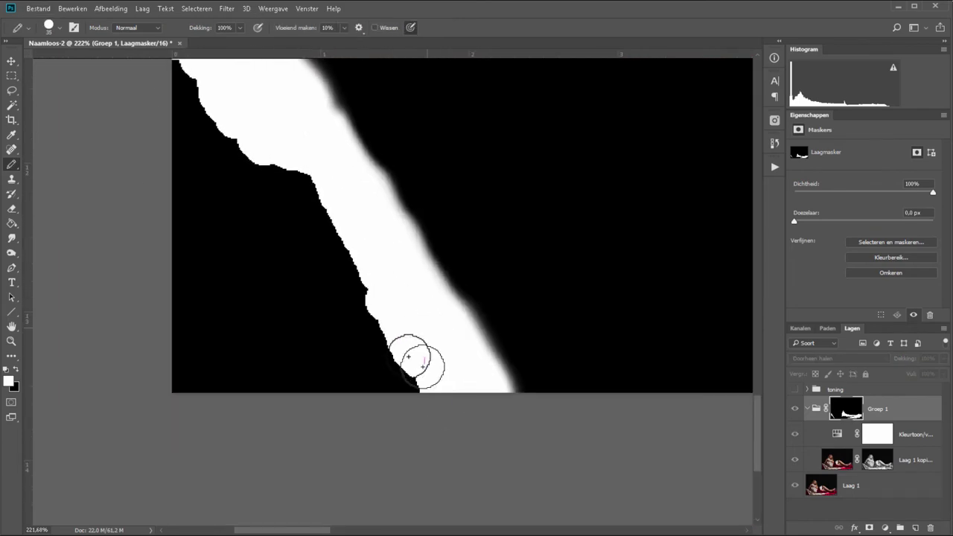
key("g")
key("ctrl+0")
left_click(795, 411)
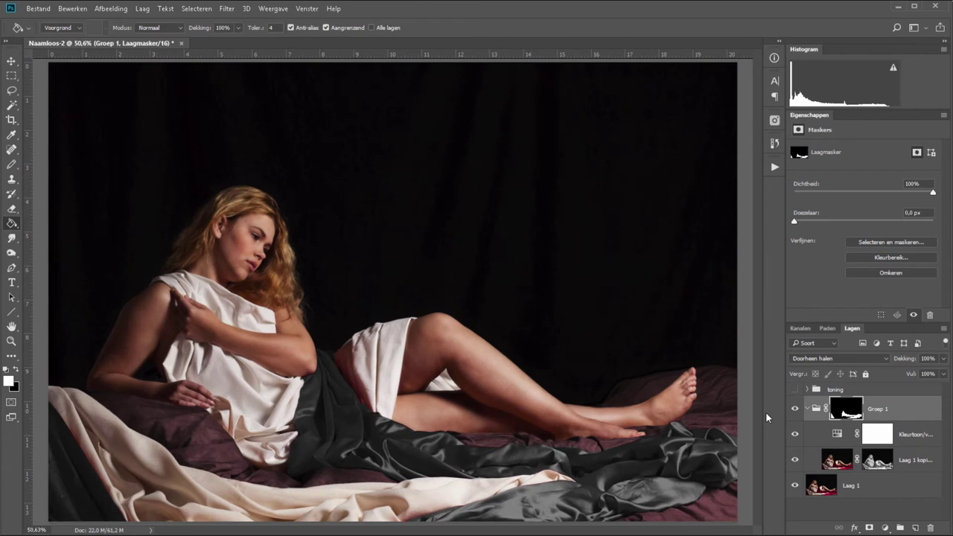
Toggle the Hue/Saturation and Laag 1 kopie layers to compare their effects.
left_click(824, 439)
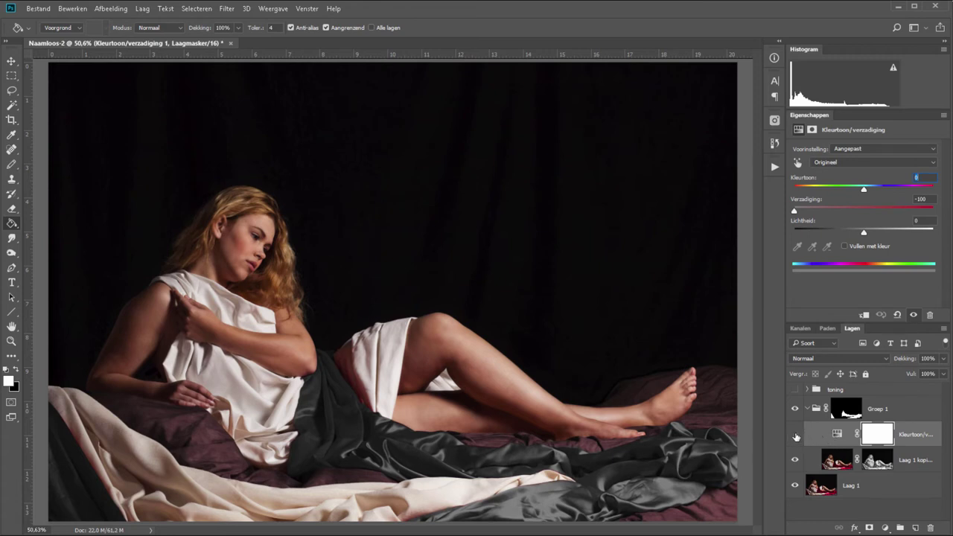
left_click(794, 435)
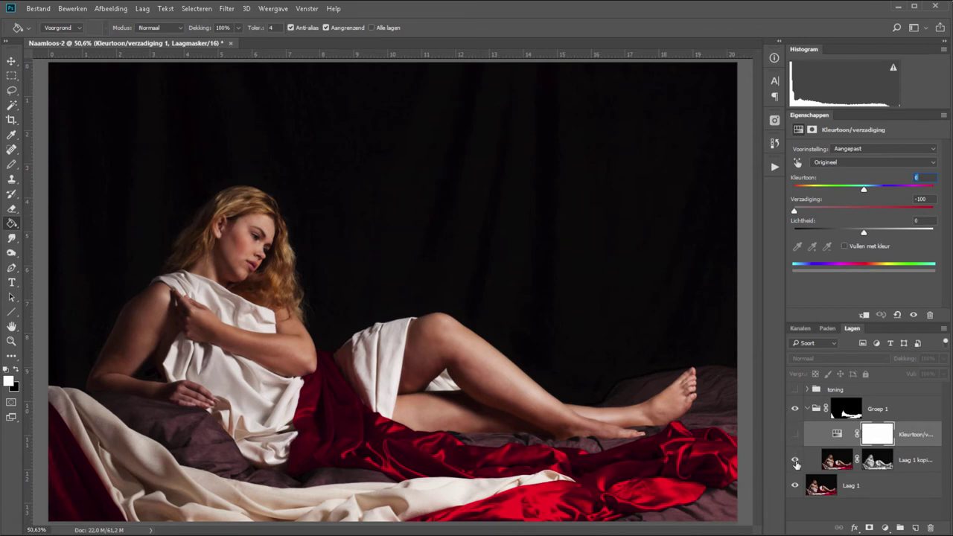
left_click(795, 461)
left_click(794, 461)
left_click(794, 461)
left_click(794, 461)
Show the Hue/Saturation layer again and set Verzadiging to -44.
left_click(794, 433)
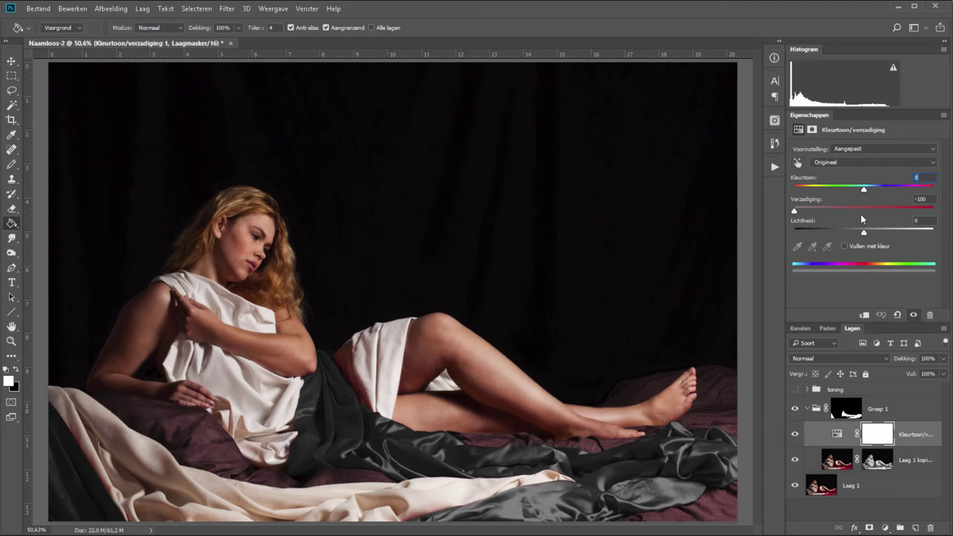
left_click(862, 207)
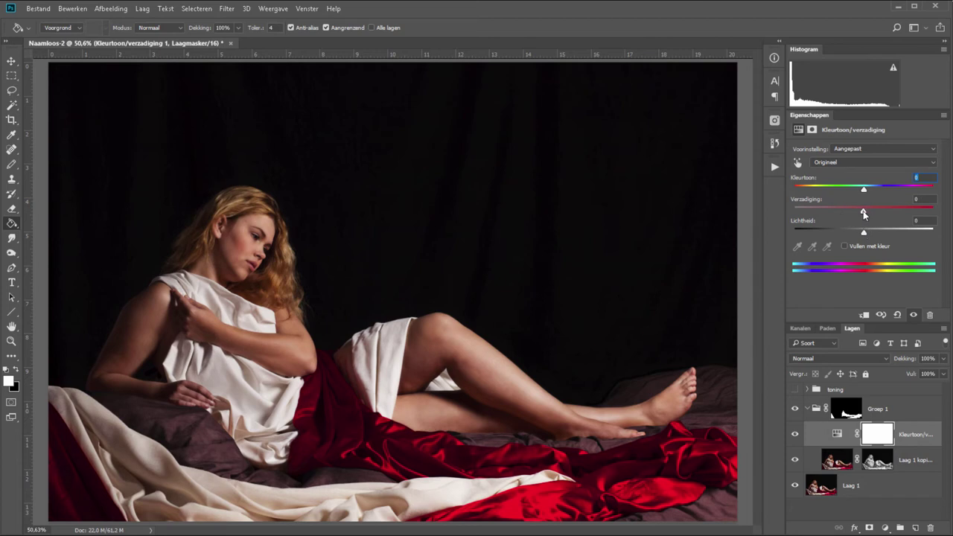
left_click_drag(862, 210, 832, 214)
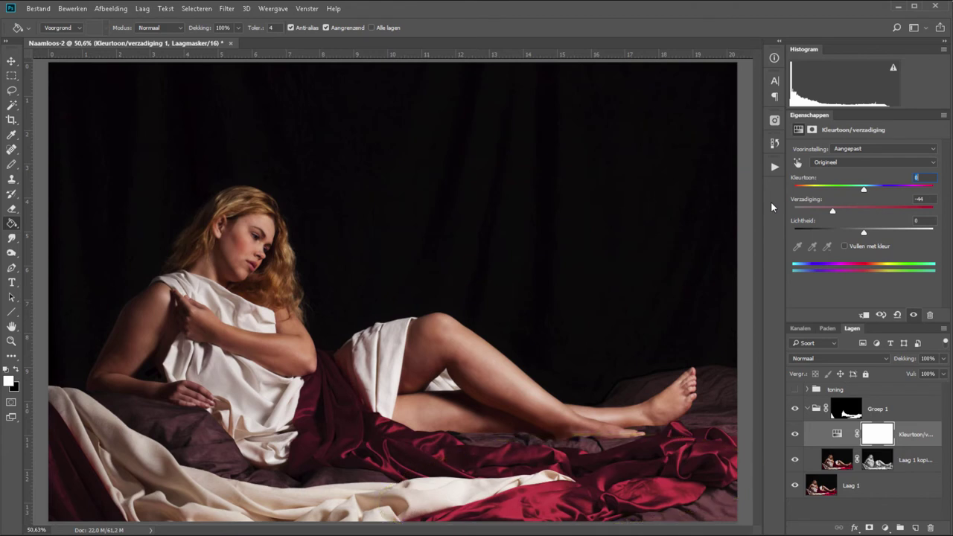
Add a brightening Curves layer and invert its mask to black with Ctrl+I.
left_click(884, 528)
left_click(848, 348)
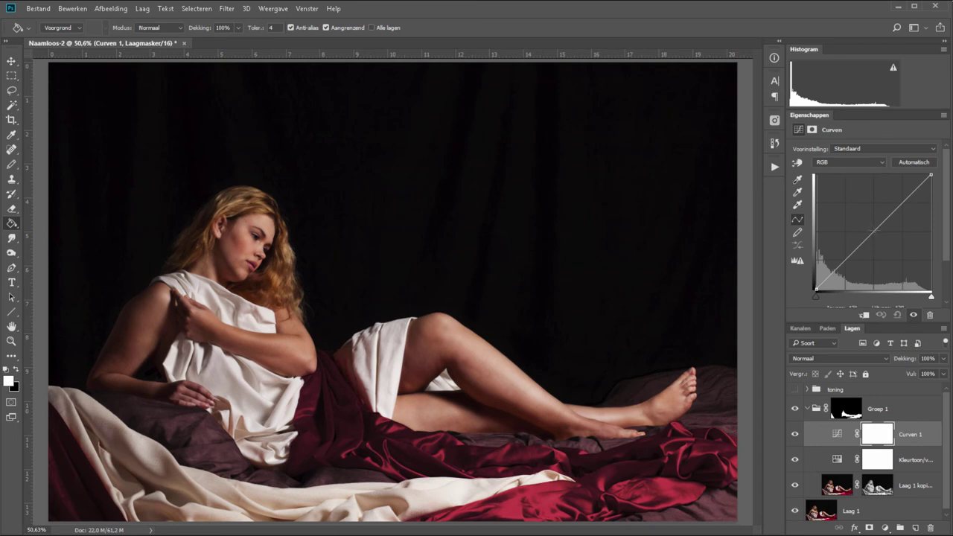
left_click_drag(873, 232, 861, 215)
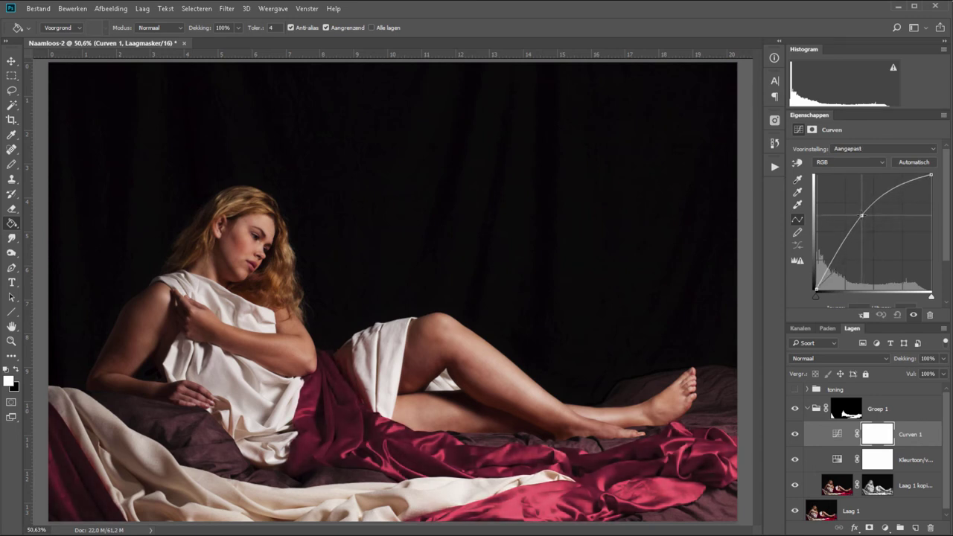
left_click(884, 436)
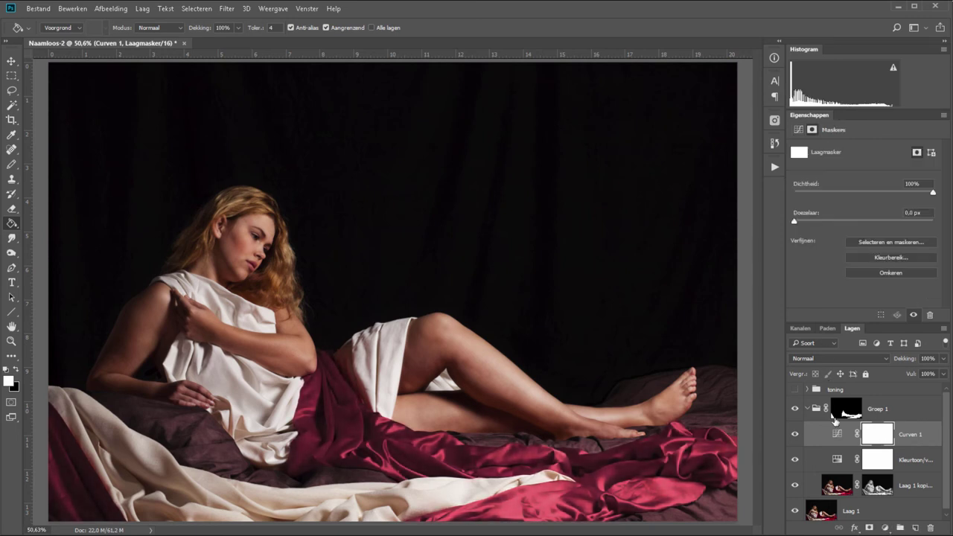
key("ctrl+i")
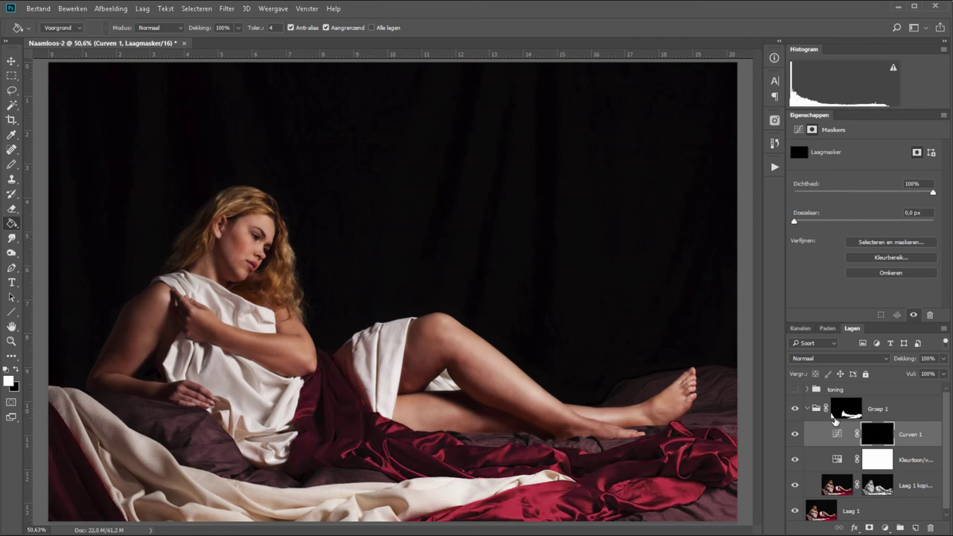
With a 183 px brush, paint the brightening back onto the lower-left satin.
left_click(11, 164)
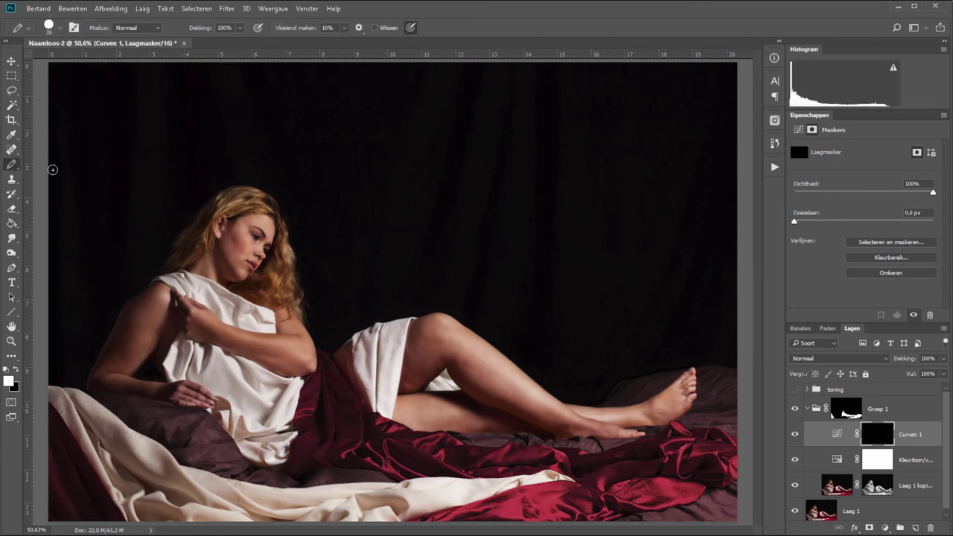
right_click(12, 165)
left_click(64, 165)
right_click(226, 328)
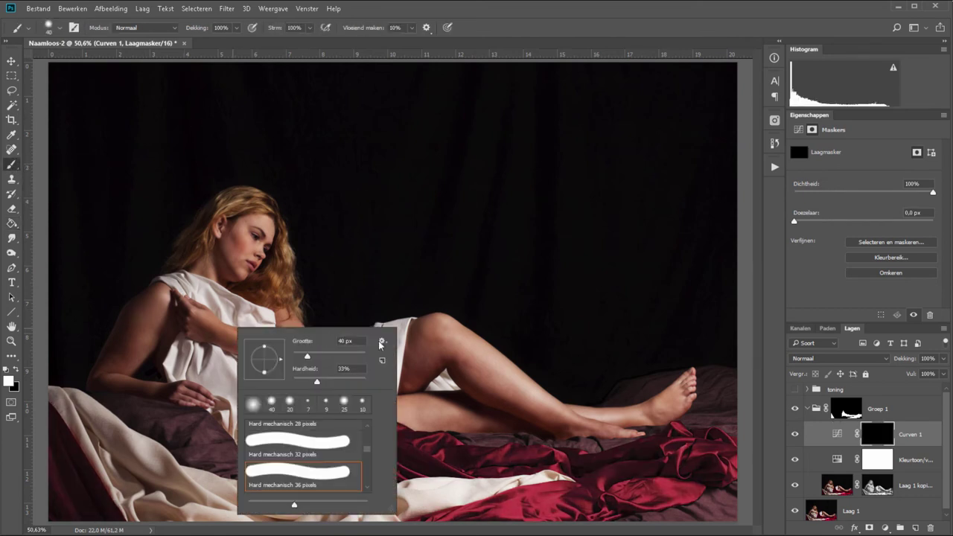
double_click(345, 340)
type("183")
key("Return")
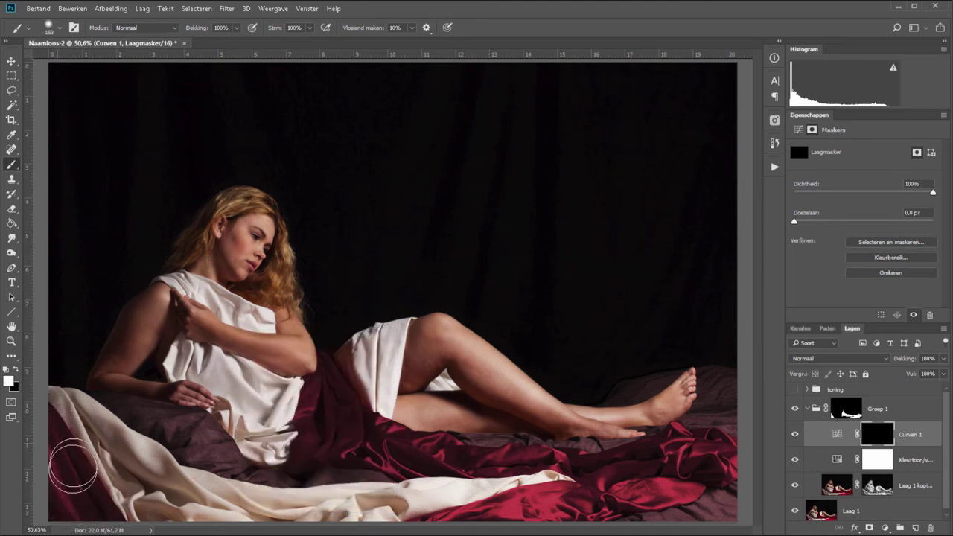
mouse_move(308, 405)
left_mouse_down()
mouse_move(313, 415)
mouse_move(330, 340)
left_mouse_up()
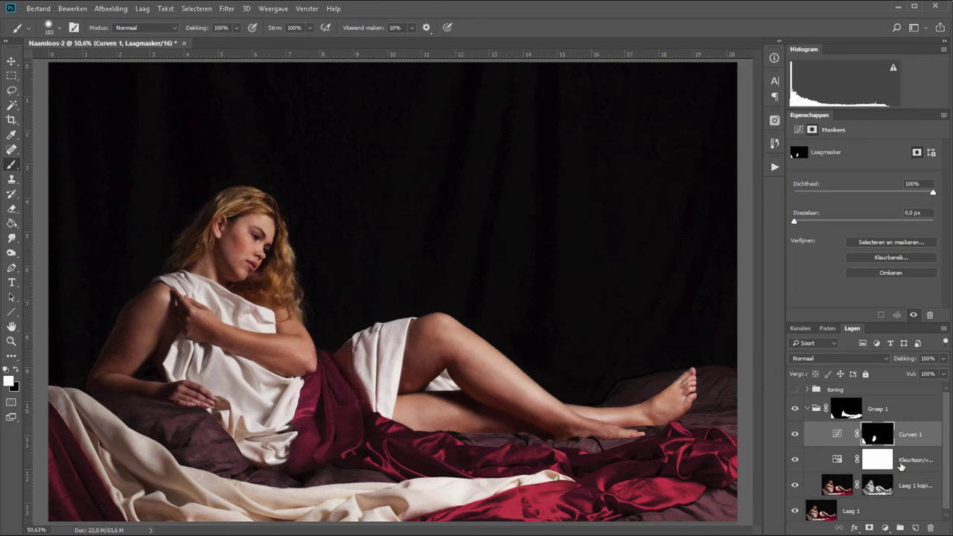
Add Curven 2 with the midpoint pulled down, invert its mask, and paint white over the bottom-right satin.
left_click(884, 527)
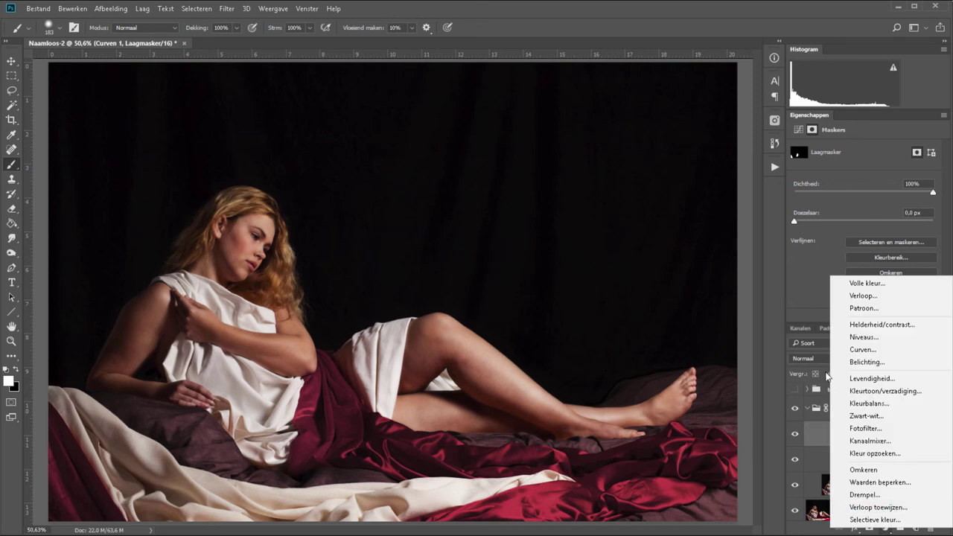
left_click(865, 349)
left_click_drag(873, 233, 881, 246)
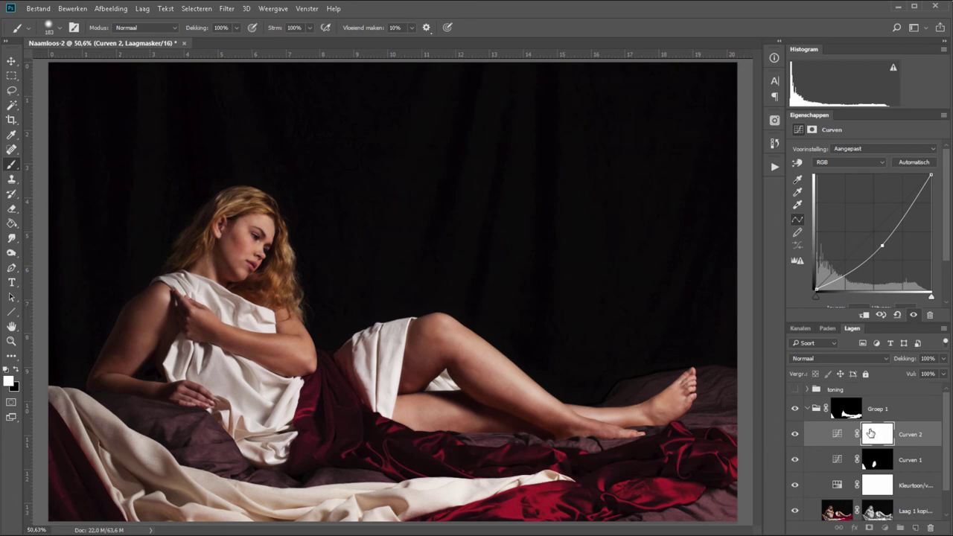
left_click(874, 435)
key("ctrl+i")
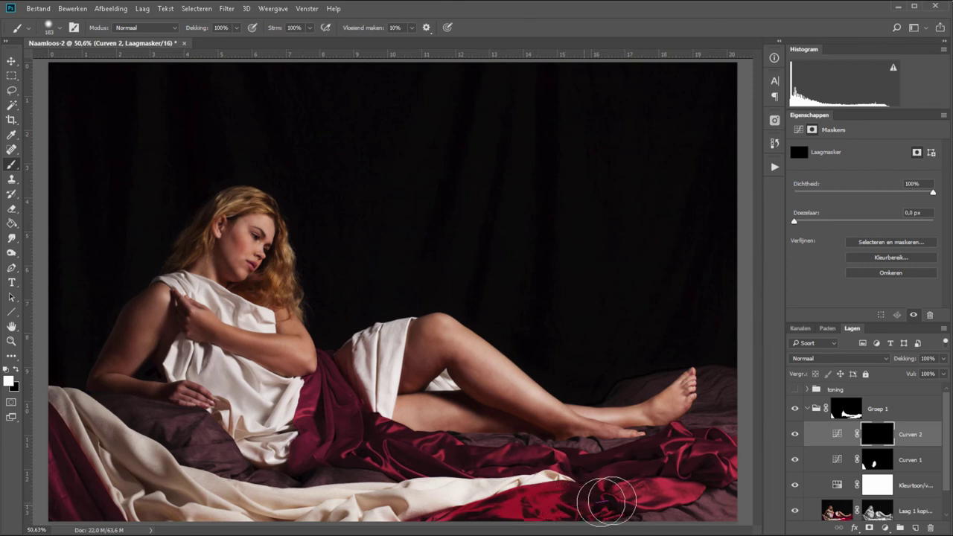
mouse_move(700, 485)
left_mouse_down()
mouse_move(727, 471)
mouse_move(623, 502)
left_mouse_up()
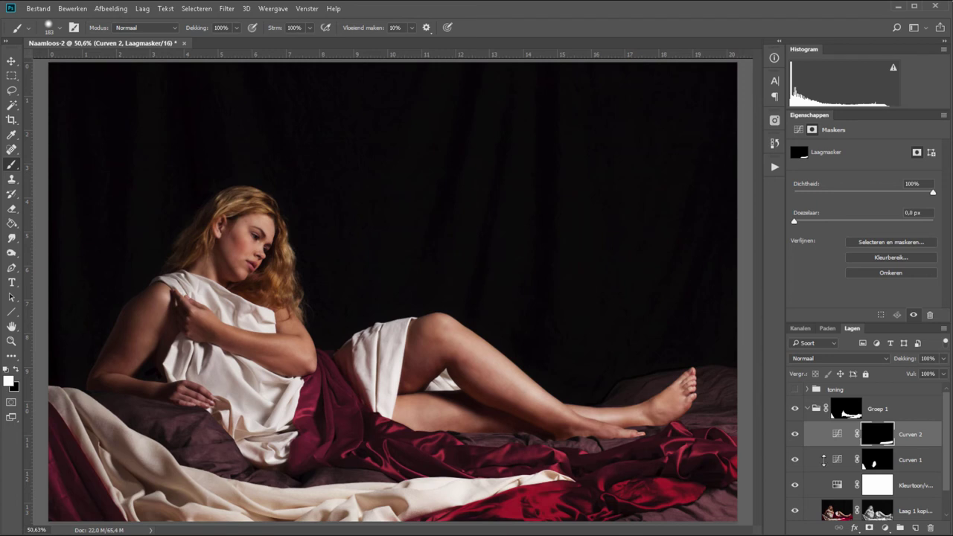
Add a Hue/Saturation layer at -100 saturation, clip it to Curven 2, then raise saturation to -36.
left_click(884, 527)
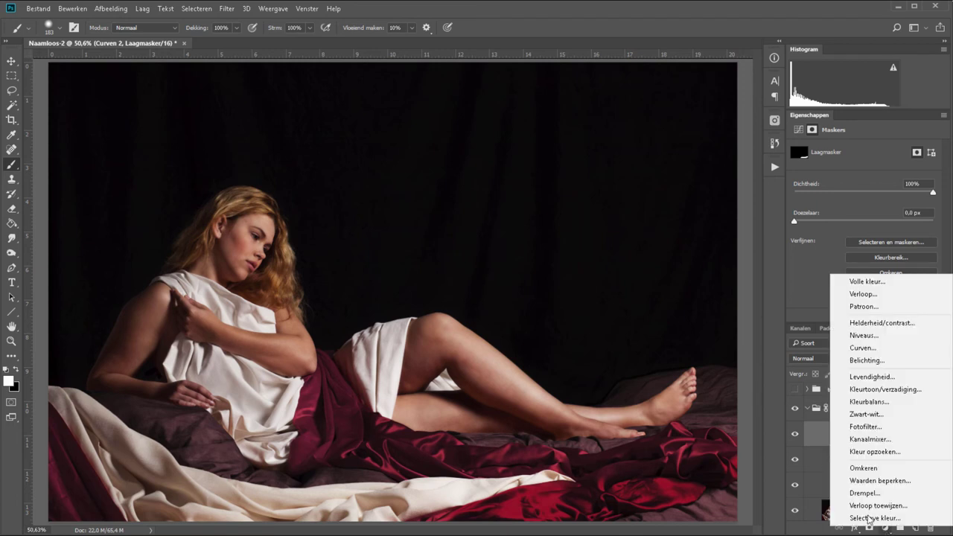
left_click(884, 389)
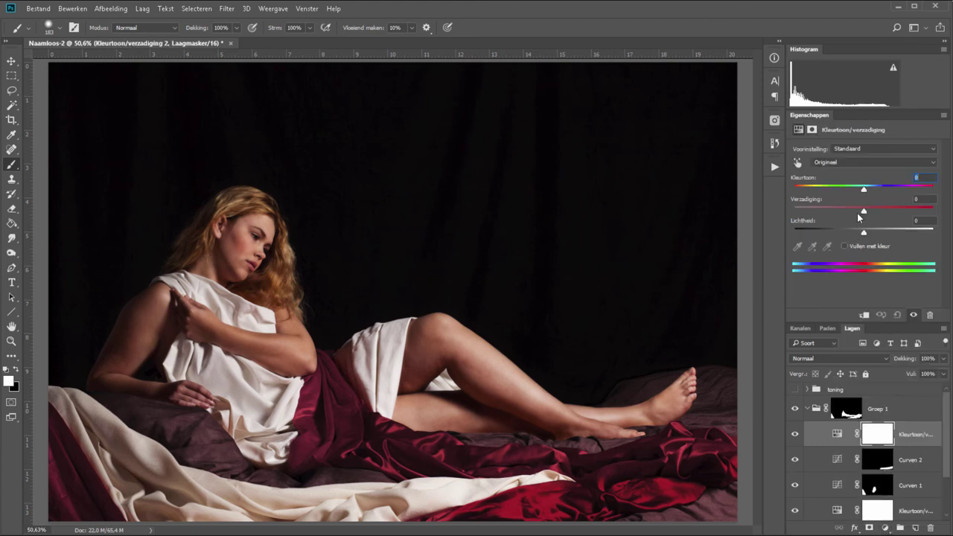
mouse_move(863, 211)
left_mouse_down()
mouse_move(784, 204)
mouse_move(869, 213)
left_mouse_up()
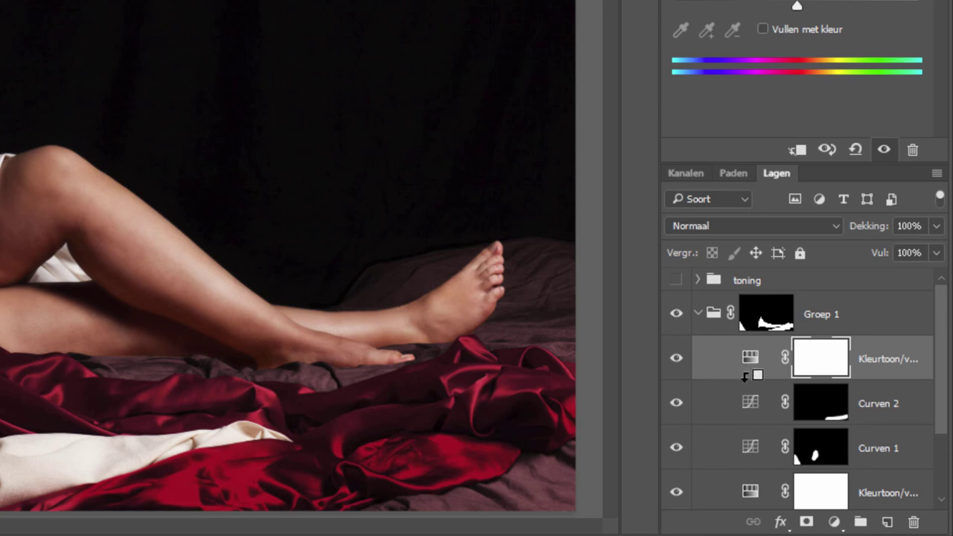
left_click(741, 372, "alt")
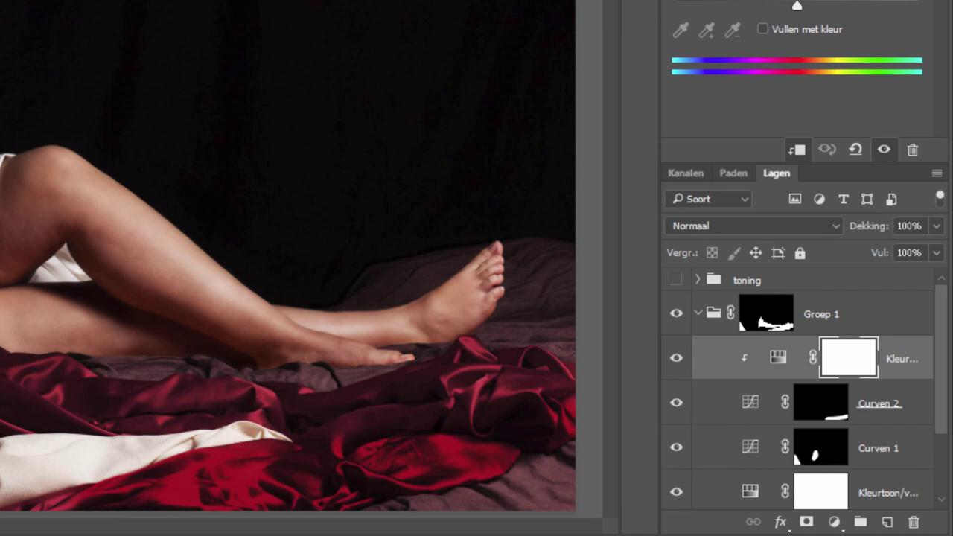
left_click_drag(797, 1, 669, 1)
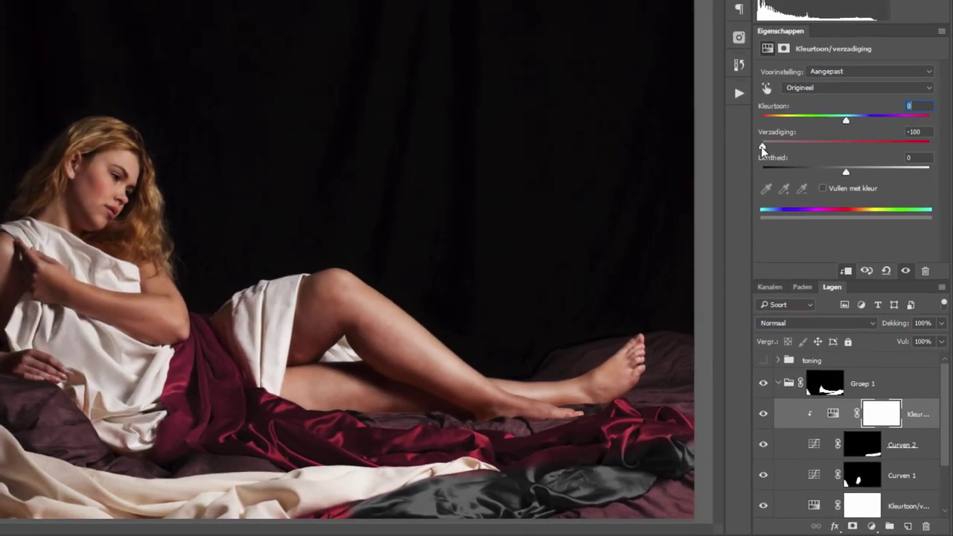
left_click_drag(793, 211, 836, 211)
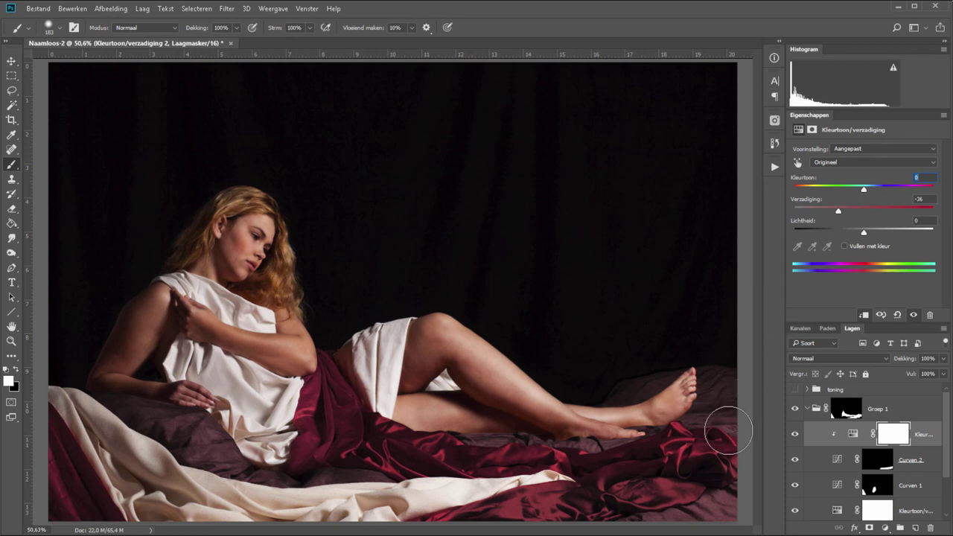
Toggle Groep 1 off and back on to compare before and after.
left_click(807, 409)
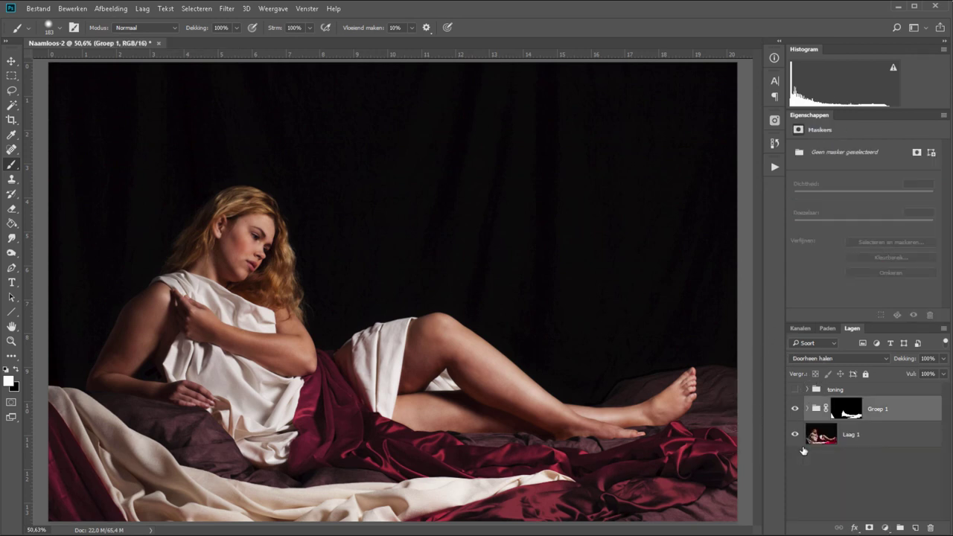
left_click(795, 409)
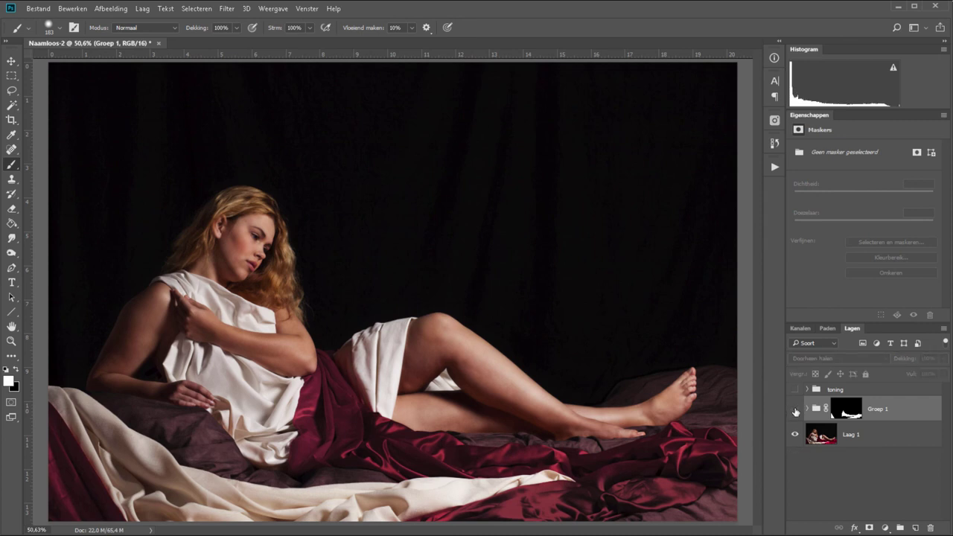
left_click(795, 409)
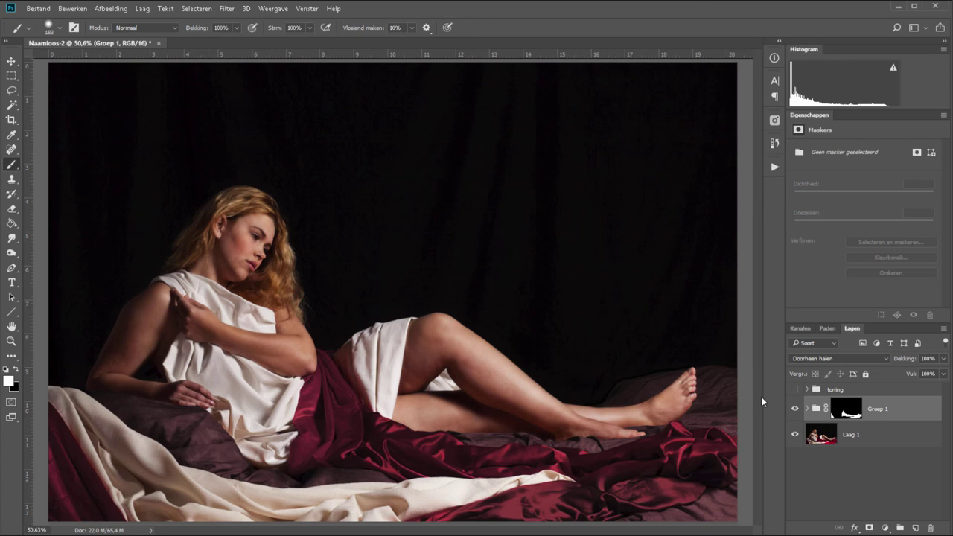
Set Kleurtoon/verzadiging 1 saturation to -17 and switch on the toning group.
left_click(806, 409)
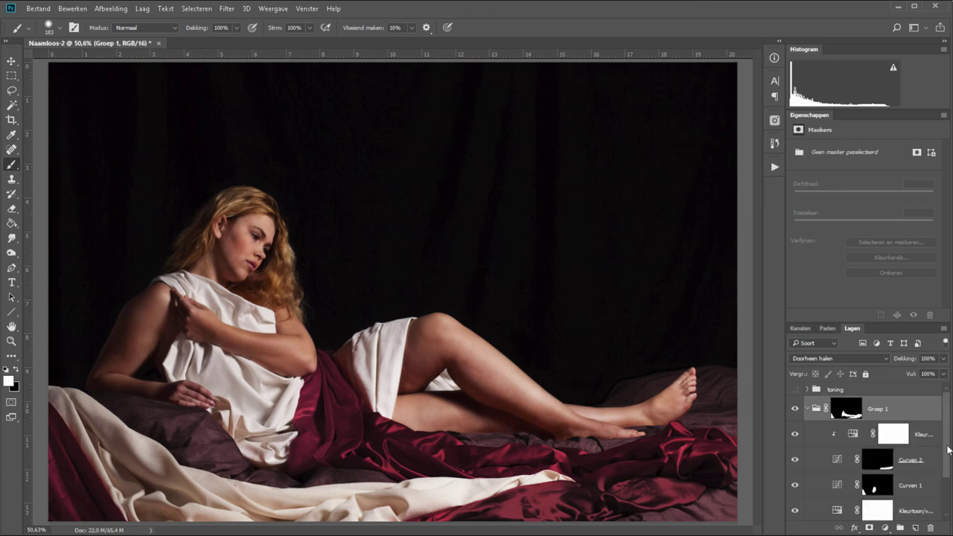
scroll(948, 449, "down", 2)
left_click(909, 457)
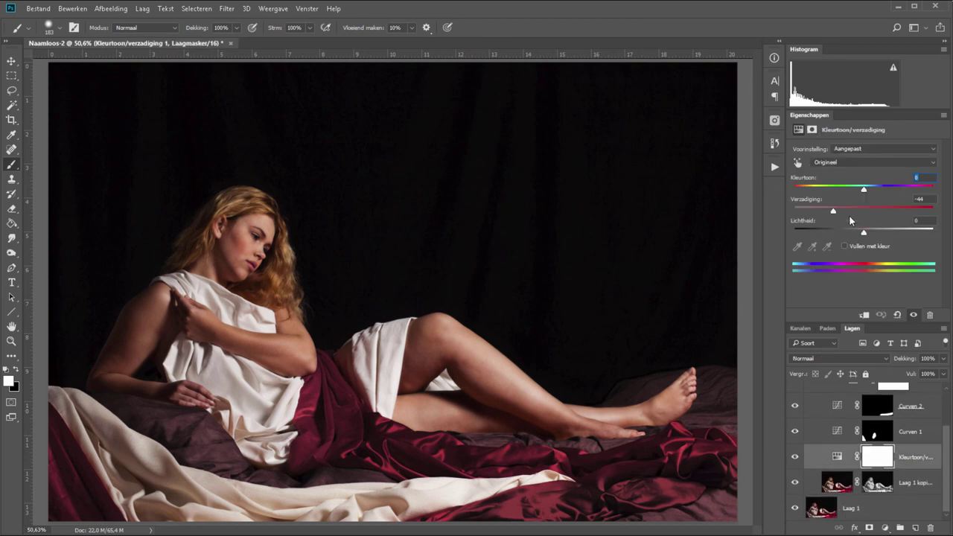
left_click_drag(832, 212, 851, 210)
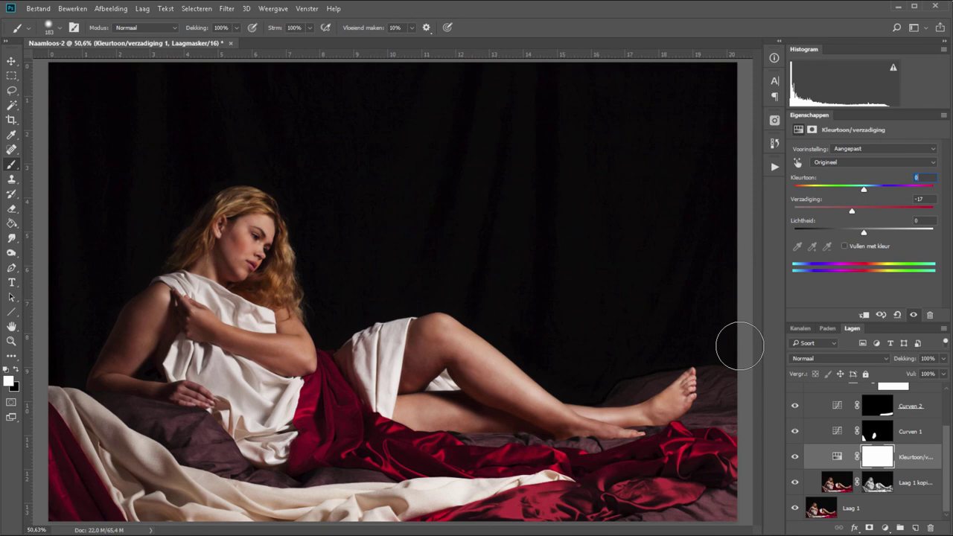
scroll(945, 426, "up", 2)
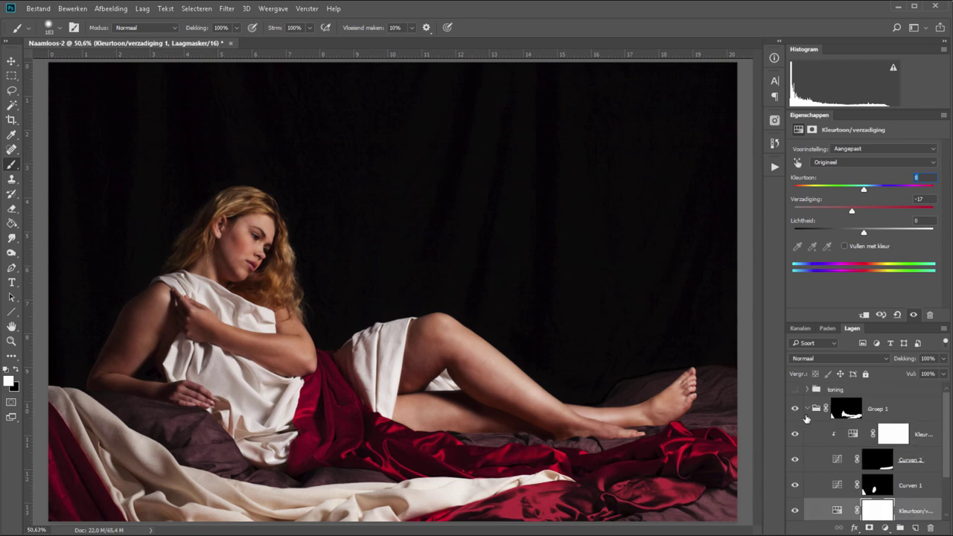
left_click(795, 389)
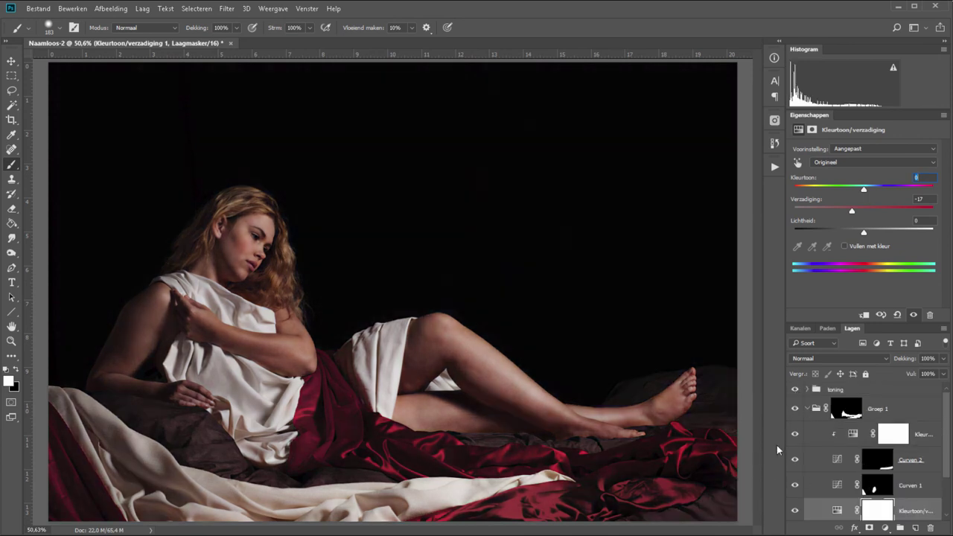